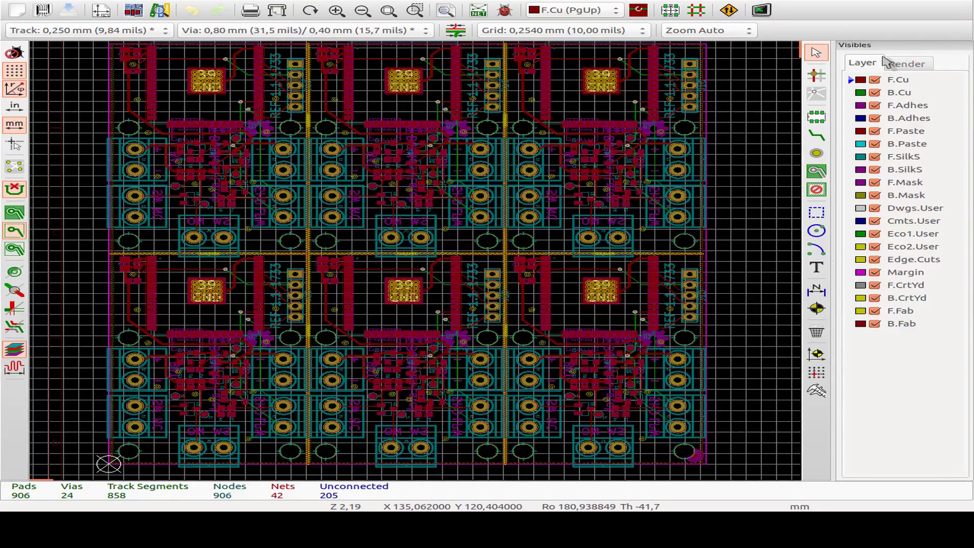
Toggle the front and back copper layers, zoom to the whole sheet, and review the DRC results
{"action": "left_click", "coordinate": [876, 79]}
{"action": "left_click", "coordinate": [876, 92]}
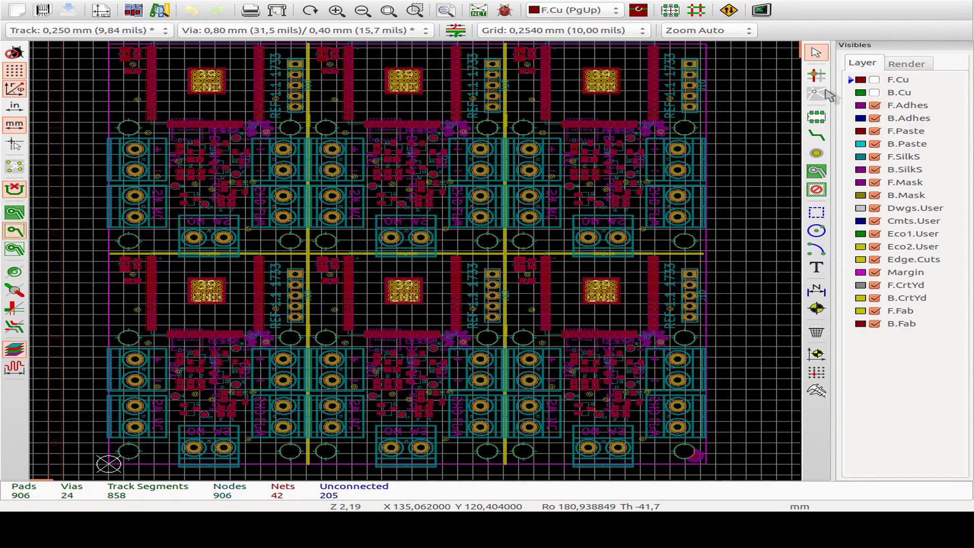
{"action": "left_click", "coordinate": [875, 92]}
{"action": "left_click", "coordinate": [874, 79]}
{"action": "key", "text": "Home"}
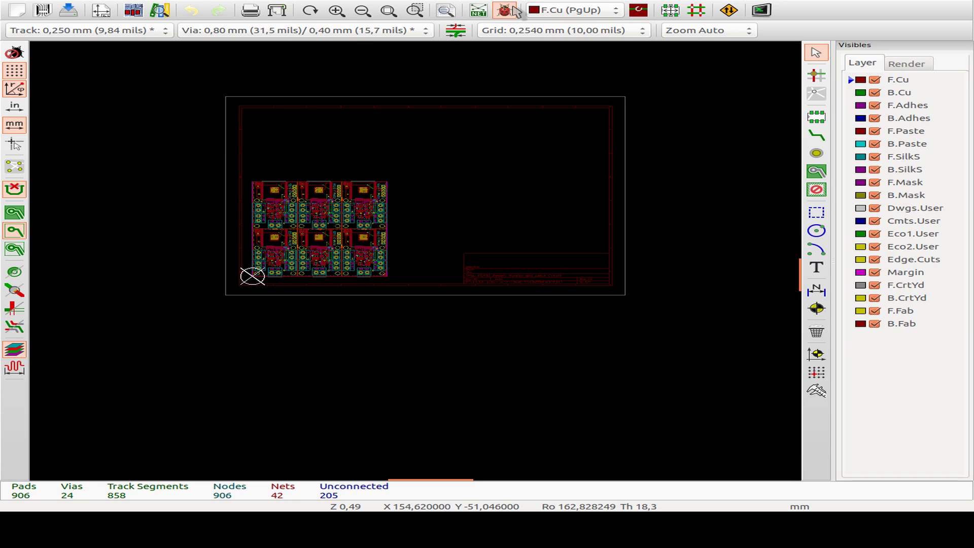
{"action": "left_click", "coordinate": [505, 10]}
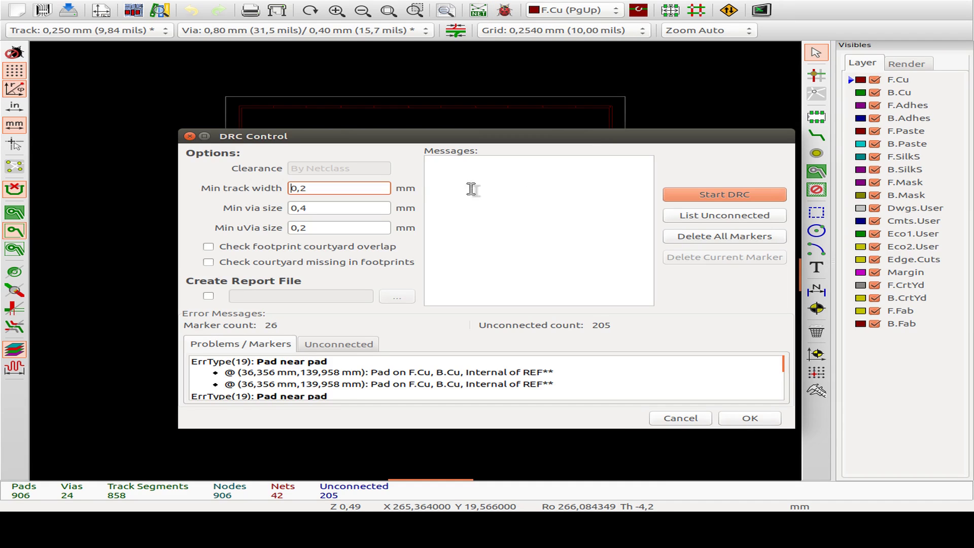
{"action": "key", "text": "Escape"}
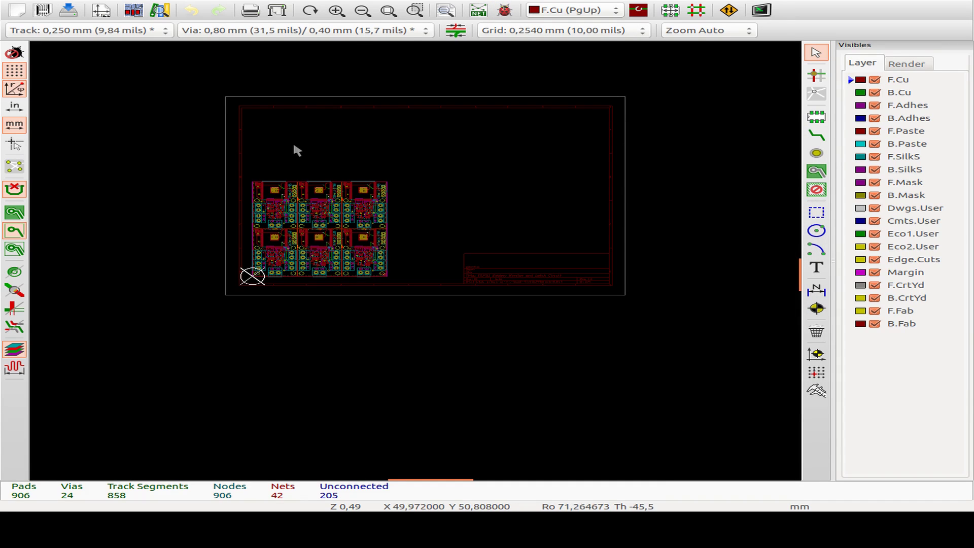
Plot the panel's Gerber layers to gerber/ and open the drill file generation settings
{"action": "key", "text": "alt+f"}
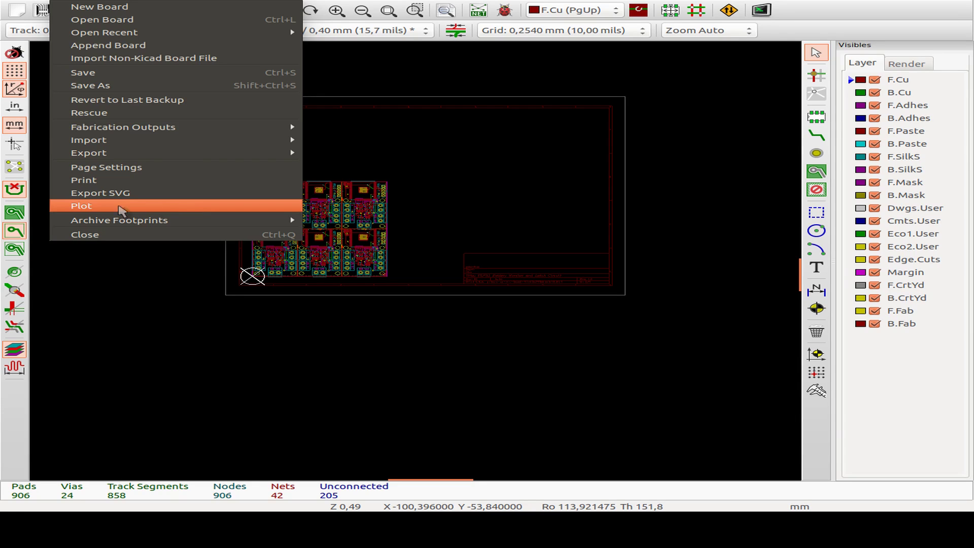
{"action": "left_click", "coordinate": [108, 206]}
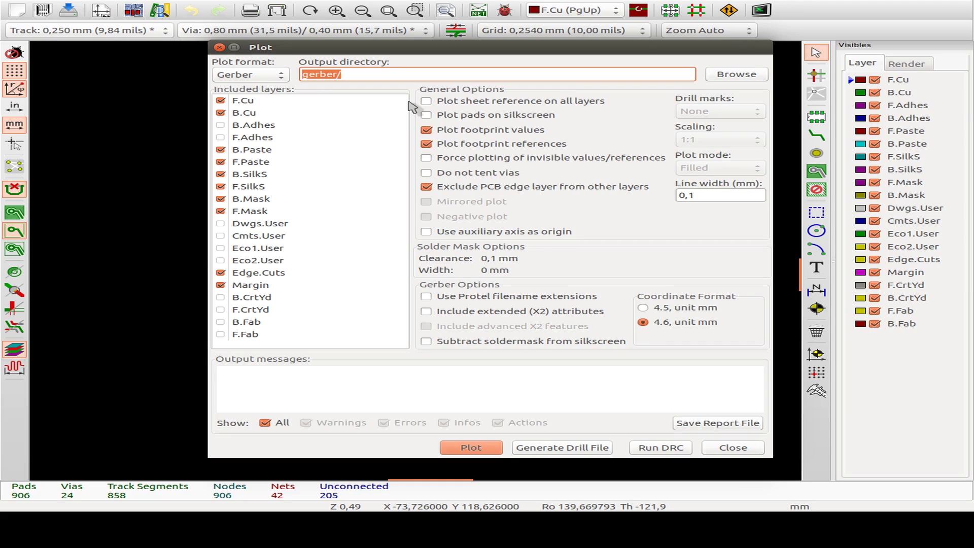
{"action": "left_click", "coordinate": [484, 450]}
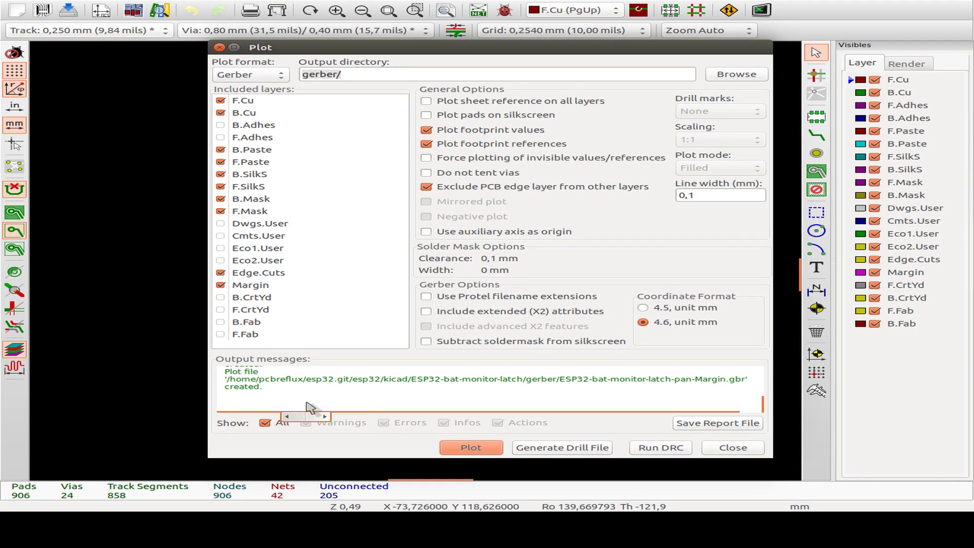
{"action": "scroll", "coordinate": [405, 392], "scroll_direction": "up", "scroll_amount": 5}
{"action": "scroll", "coordinate": [404, 393], "scroll_direction": "down", "scroll_amount": 5}
{"action": "left_click", "coordinate": [558, 448]}
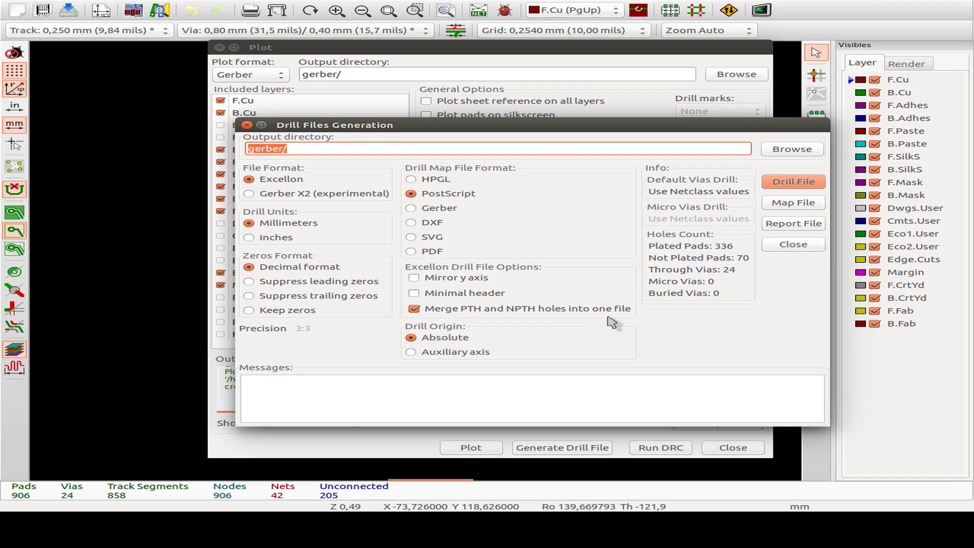
Generate the merged drill file ESP32-bat-monitor-latch-pan.drl and close the drill settings
{"action": "left_click", "coordinate": [800, 183]}
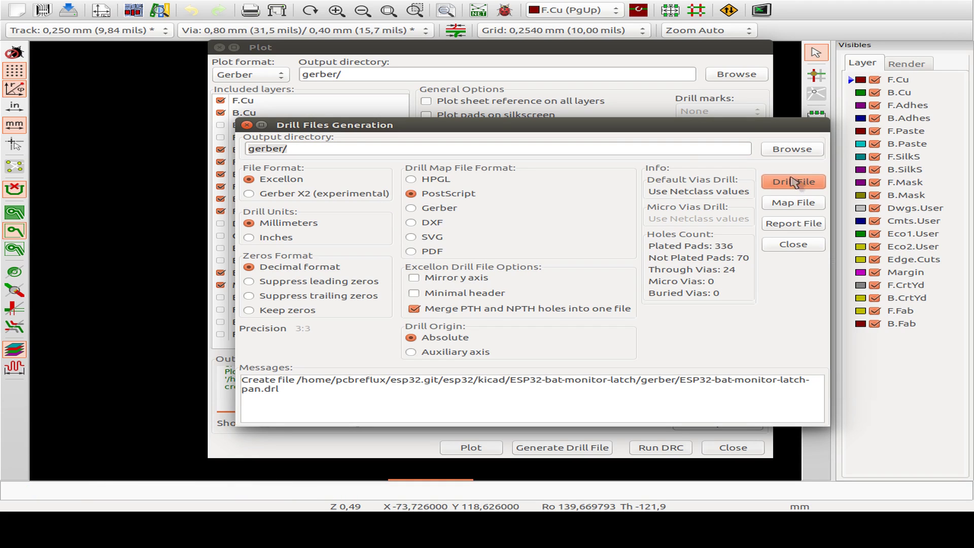
{"action": "left_click", "coordinate": [808, 247]}
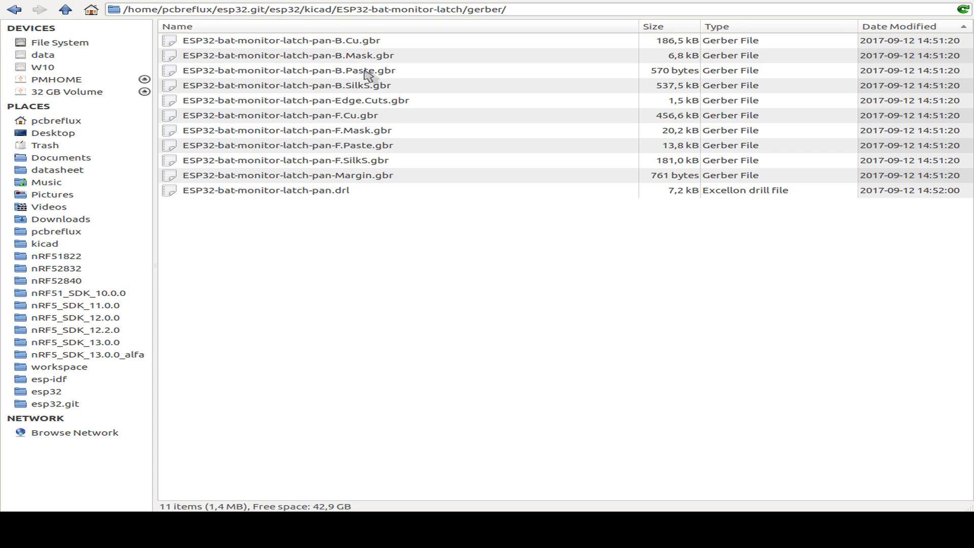
Open a terminal in the gerber folder and run ../../gerber.sh ESP32-bat-monitor-latch-pan
{"action": "right_click", "coordinate": [286, 208]}
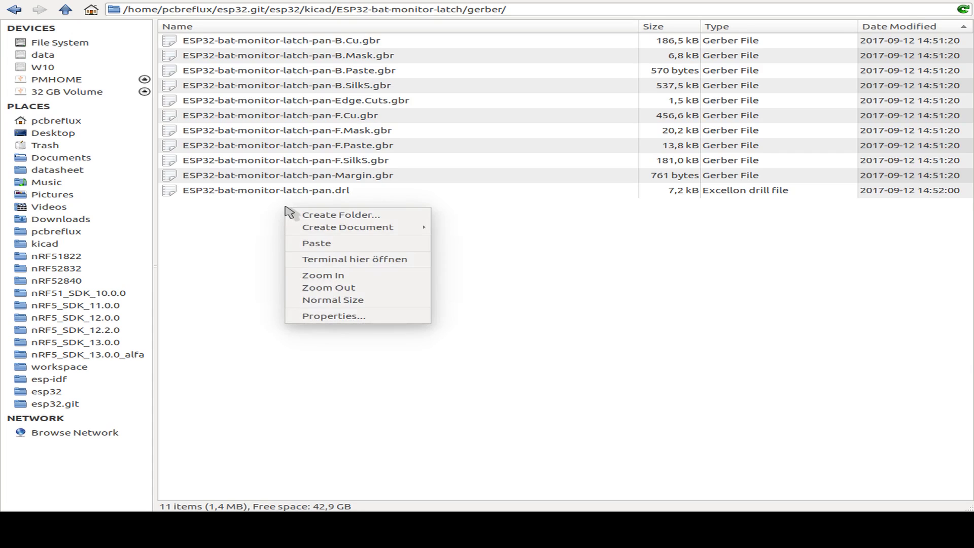
{"action": "left_click", "coordinate": [324, 261]}
{"action": "left_click_drag", "start_coordinate": [383, 282], "coordinate": [454, 246]}
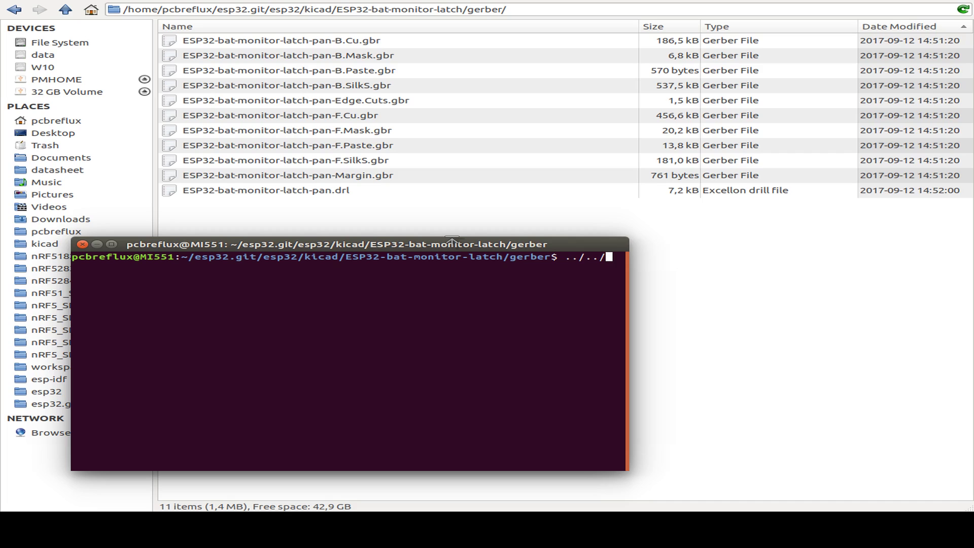
{"action": "type", "text": "../../gerber.sh ES"}
{"action": "key", "text": "Tab"}
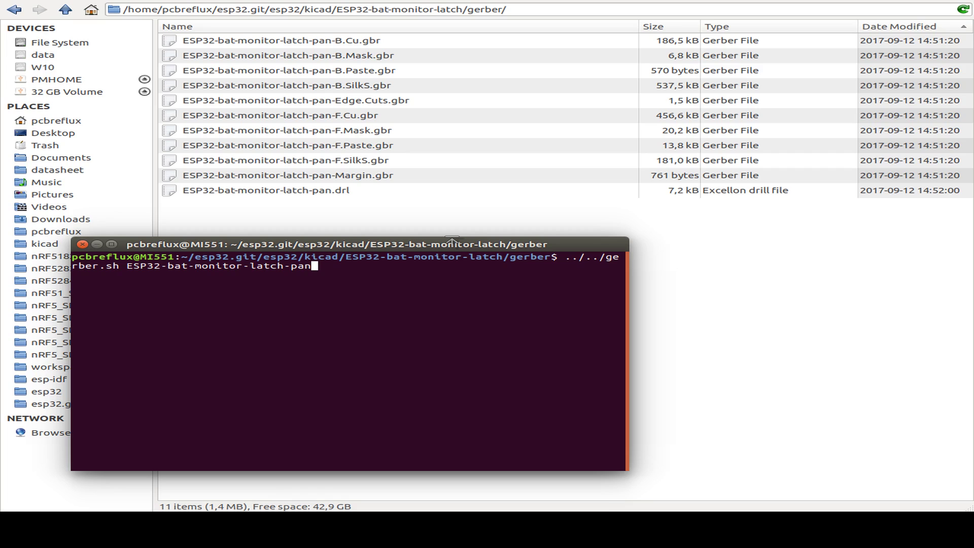
{"action": "key", "text": "Return"}
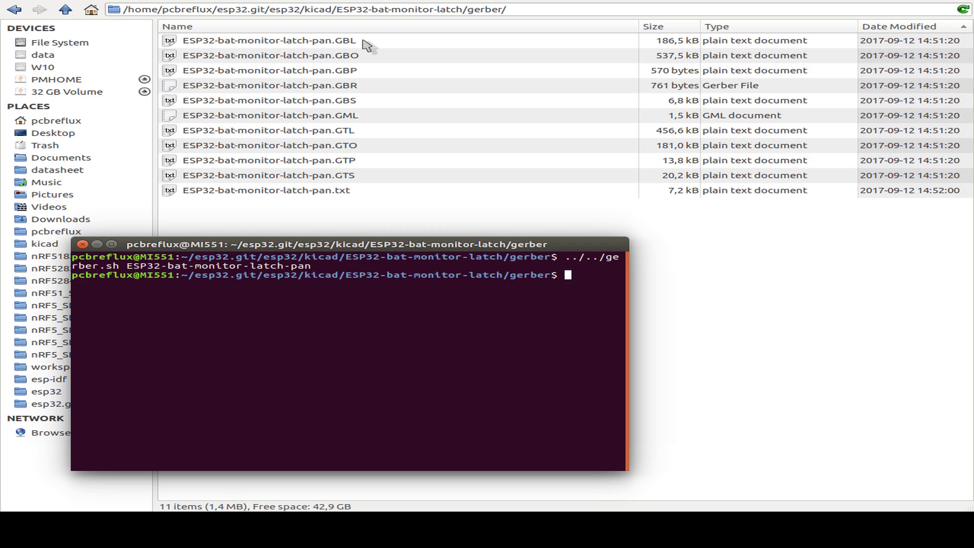
Open gerber.sh in gedit beside the file list and highlight the GBL and GBO extensions
{"action": "type", "text": "gedit ../../gerber.sh"}
{"action": "key", "text": "Return"}
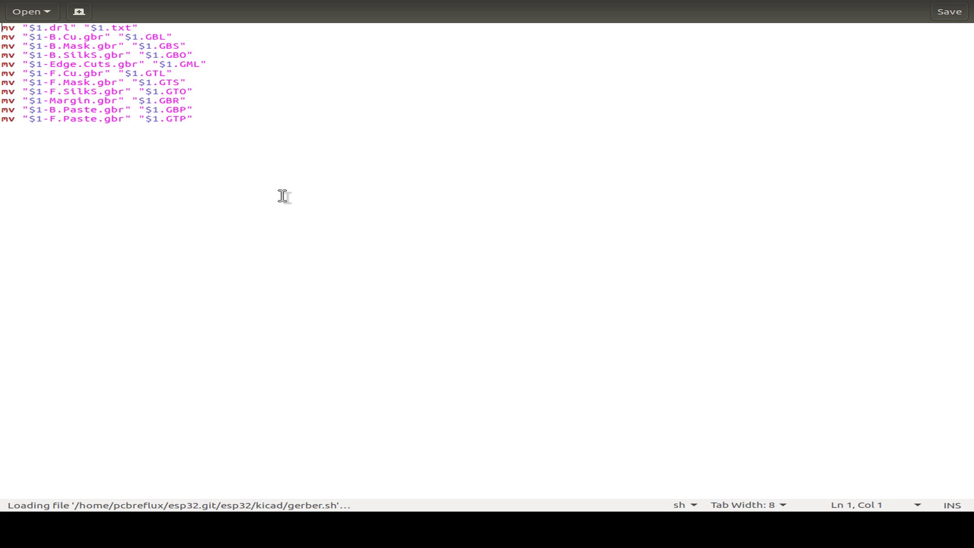
{"action": "key", "text": "ctrl+super+Down"}
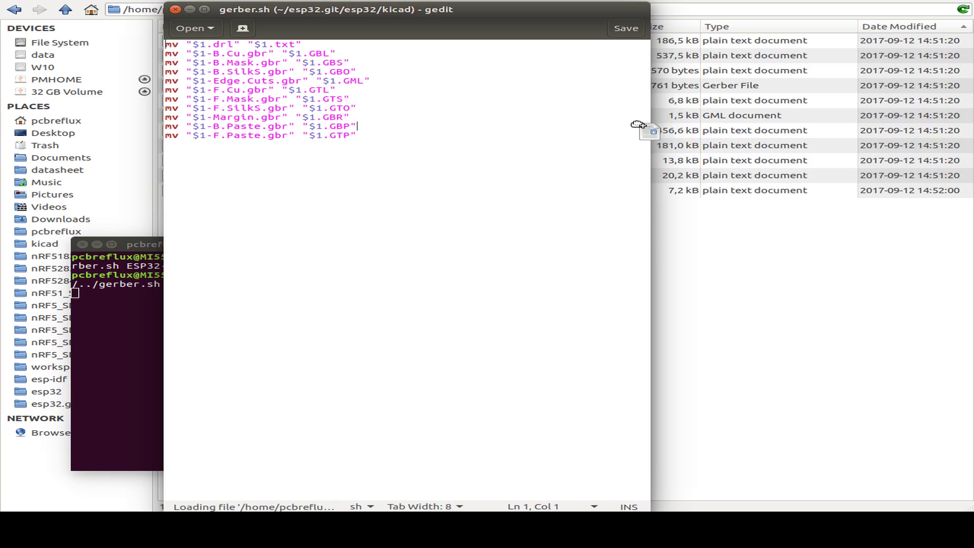
{"action": "left_click_drag", "start_coordinate": [522, 14], "coordinate": [712, 205]}
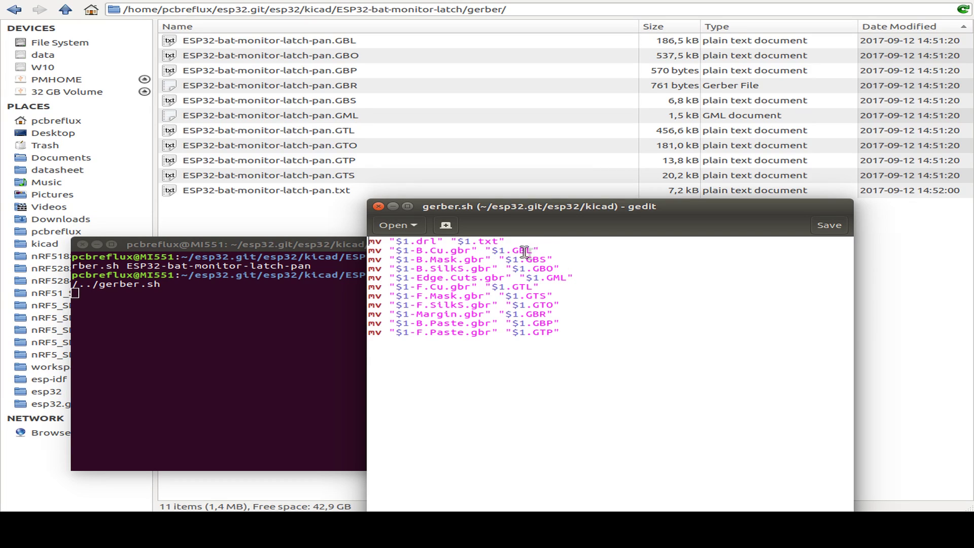
{"action": "left_click_drag", "start_coordinate": [518, 249], "coordinate": [513, 250]}
{"action": "left_click", "coordinate": [543, 260]}
{"action": "left_click_drag", "start_coordinate": [554, 268], "coordinate": [533, 287]}
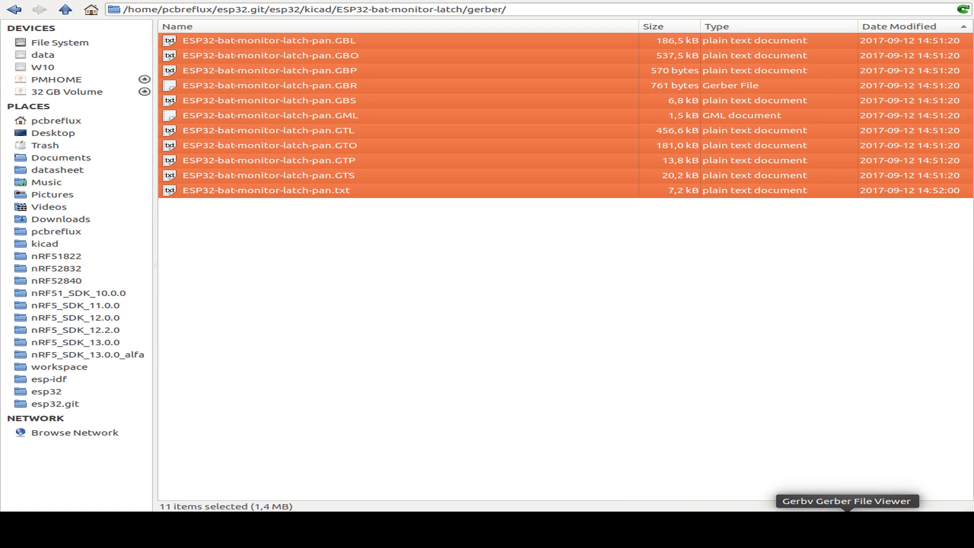
Launch Gerbv, load all 11 renamed panel files as layers, show the Layers list, and maximize
{"action": "left_click", "coordinate": [847, 527]}
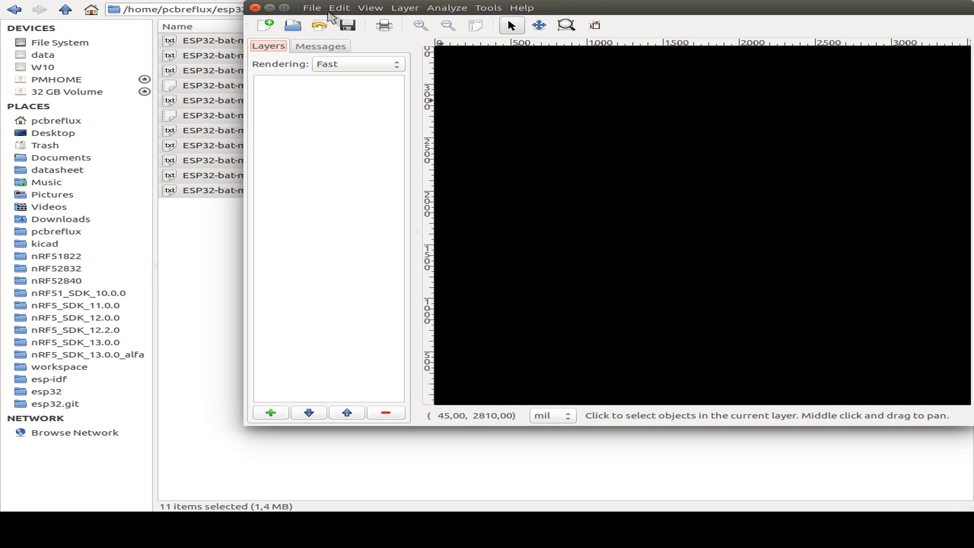
{"action": "left_click", "coordinate": [339, 9]}
{"action": "key", "text": "ctrl+o"}
{"action": "left_click", "coordinate": [267, 203], "text": "shift"}
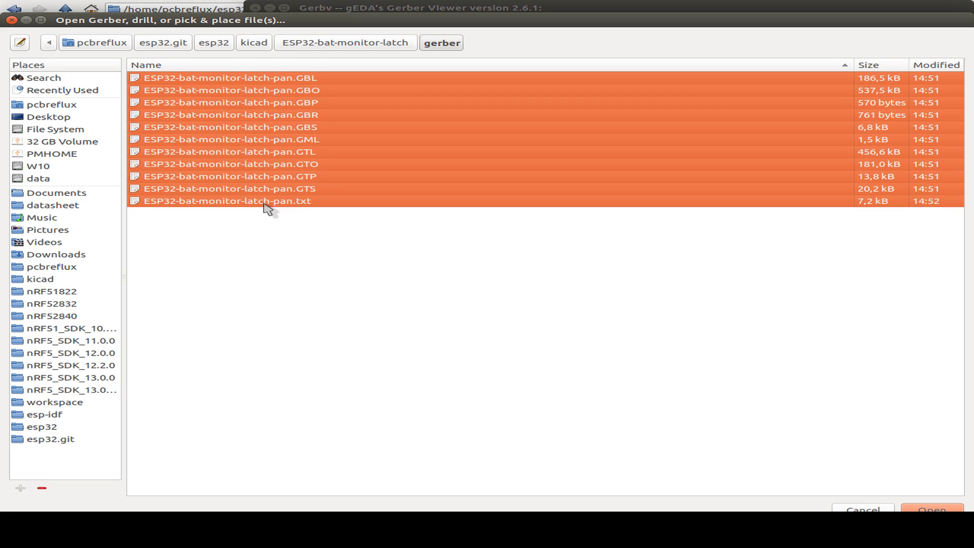
{"action": "left_click", "coordinate": [953, 508]}
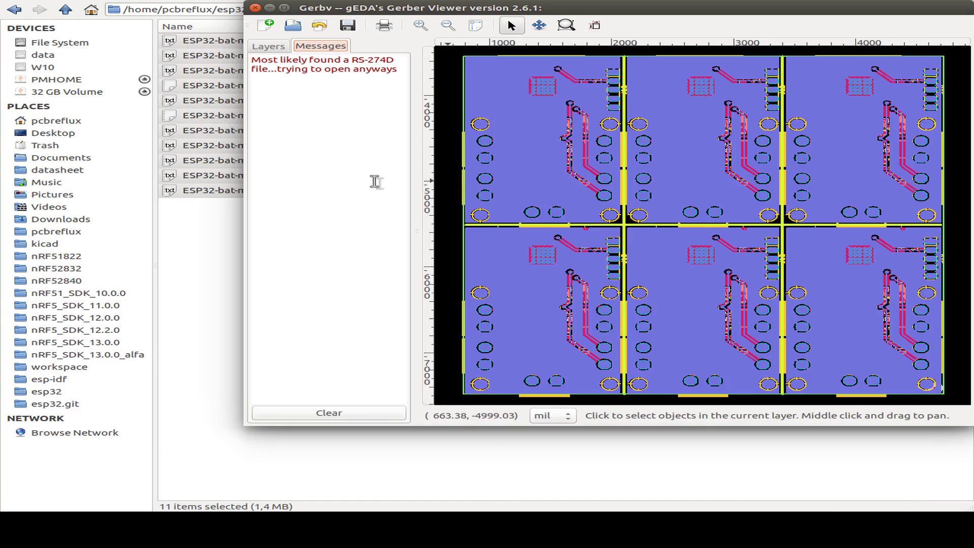
{"action": "left_click", "coordinate": [269, 46]}
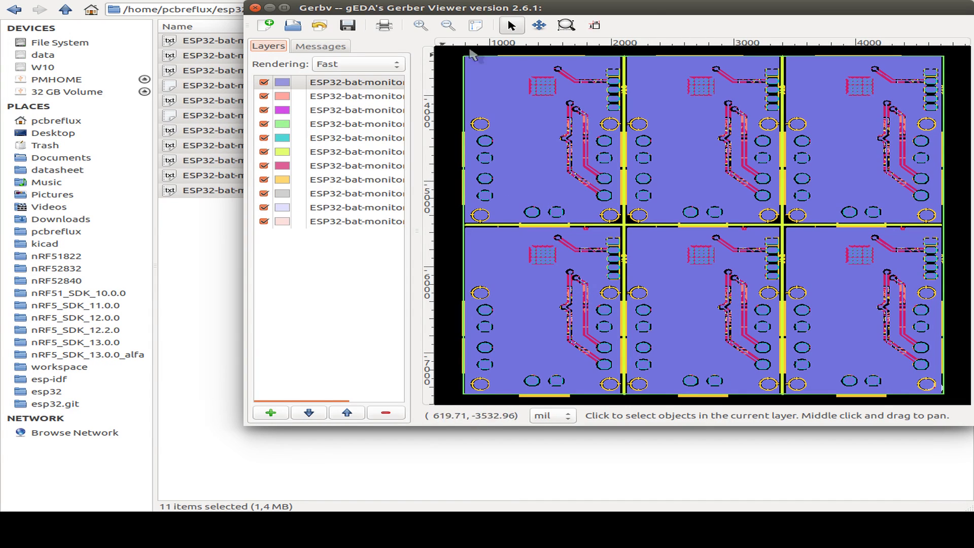
{"action": "double_click", "coordinate": [658, 11]}
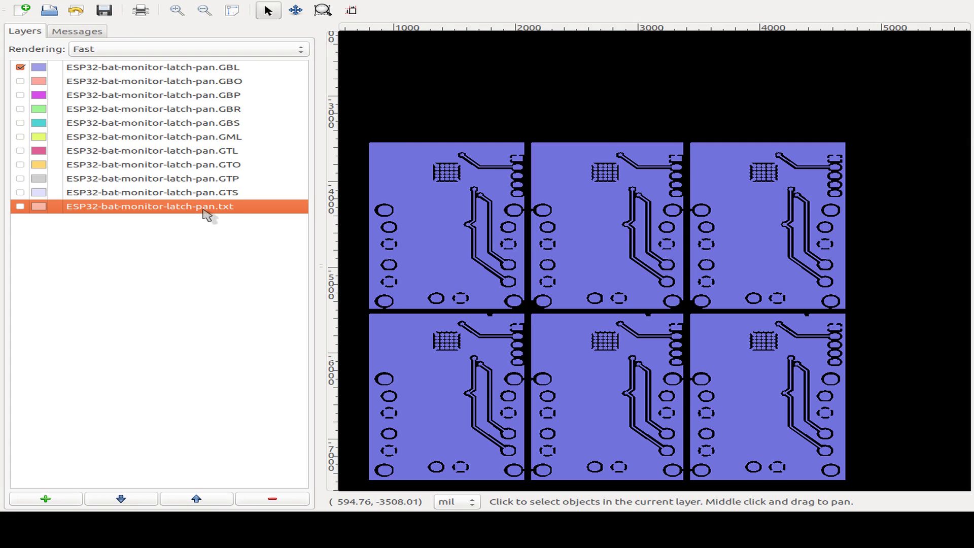
Move the .txt drill, GML and GBR layers to the top, hiding GBL and showing drills and GBR
{"action": "left_click_drag", "start_coordinate": [206, 215], "coordinate": [208, 68]}
{"action": "left_click", "coordinate": [20, 81]}
{"action": "left_click", "coordinate": [20, 67]}
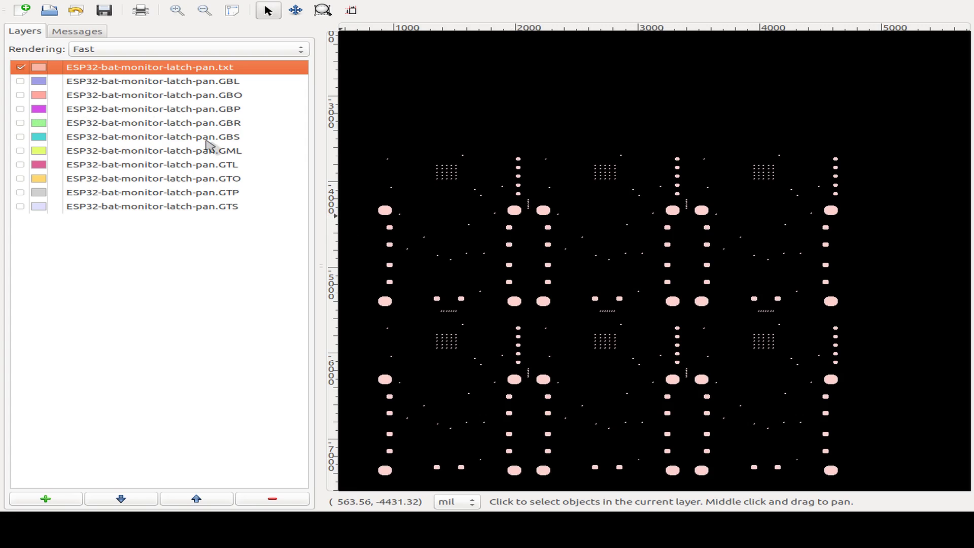
{"action": "left_click_drag", "start_coordinate": [87, 154], "coordinate": [152, 82]}
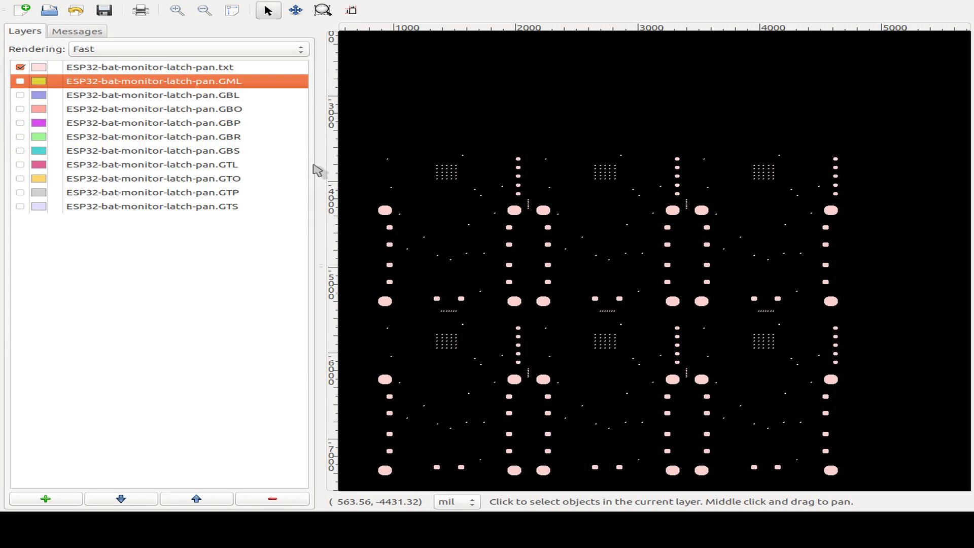
{"action": "left_click", "coordinate": [155, 137]}
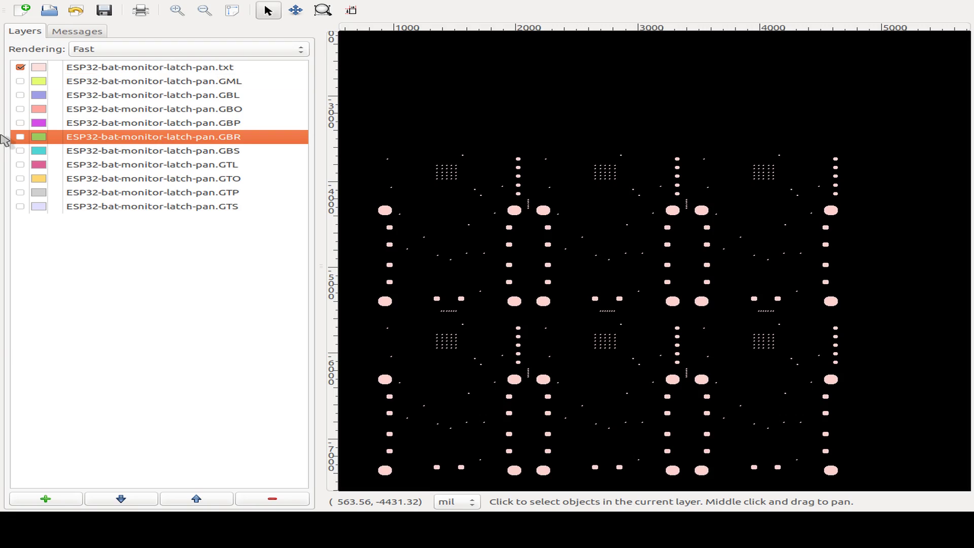
{"action": "left_click", "coordinate": [20, 137]}
{"action": "mouse_move", "coordinate": [104, 138]}
{"action": "left_mouse_down"}
{"action": "mouse_move", "coordinate": [120, 81]}
{"action": "mouse_move", "coordinate": [91, 63]}
{"action": "mouse_move", "coordinate": [101, 67]}
{"action": "left_mouse_up"}
Toggle the GML outline layer and leave it shown between the boards
{"action": "left_click", "coordinate": [21, 95]}
{"action": "left_click", "coordinate": [20, 95]}
{"action": "left_click", "coordinate": [20, 95]}
{"action": "left_click", "coordinate": [20, 95]}
{"action": "left_click", "coordinate": [21, 95]}
{"action": "left_click", "coordinate": [20, 95]}
{"action": "left_click", "coordinate": [20, 81]}
{"action": "left_click", "coordinate": [20, 66]}
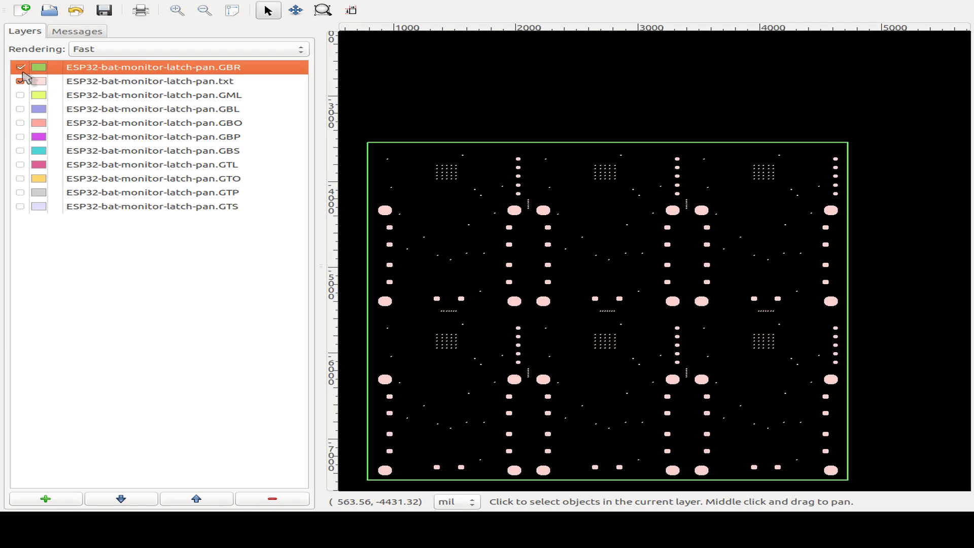
{"action": "left_click", "coordinate": [20, 95]}
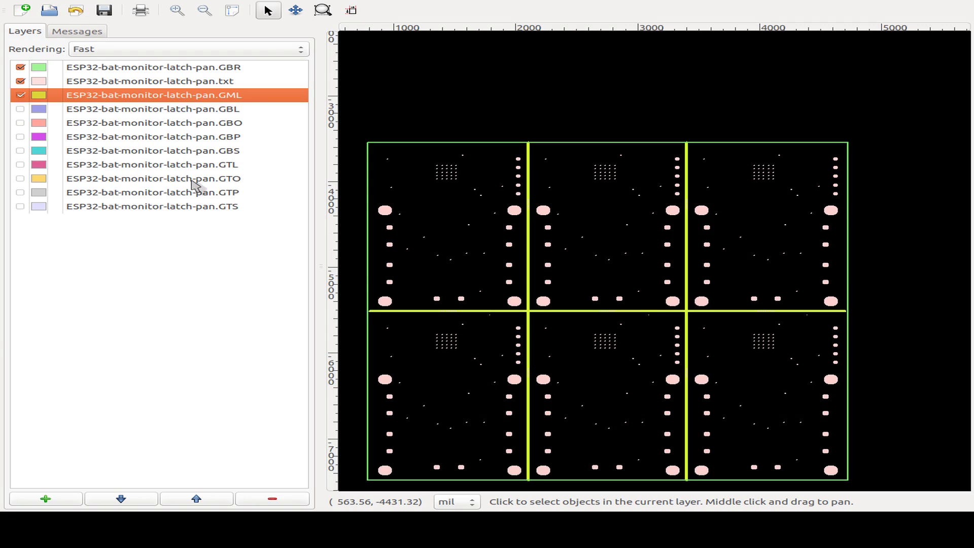
Reorder the remaining layers as GTO, GTP, GTL, then GBO, GBP, GBS, GBL
{"action": "left_click_drag", "start_coordinate": [194, 184], "coordinate": [158, 109]}
{"action": "left_click", "coordinate": [220, 209]}
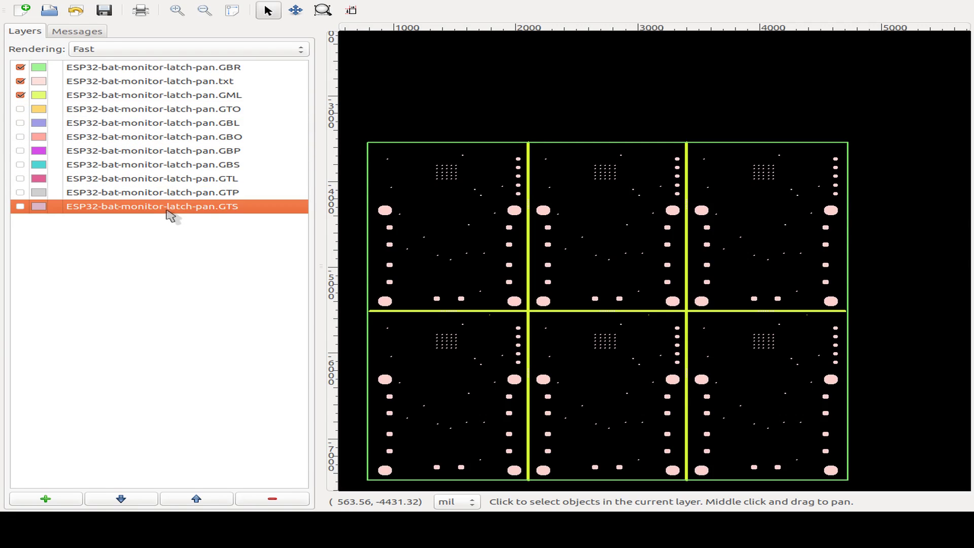
{"action": "left_click_drag", "start_coordinate": [174, 211], "coordinate": [168, 124]}
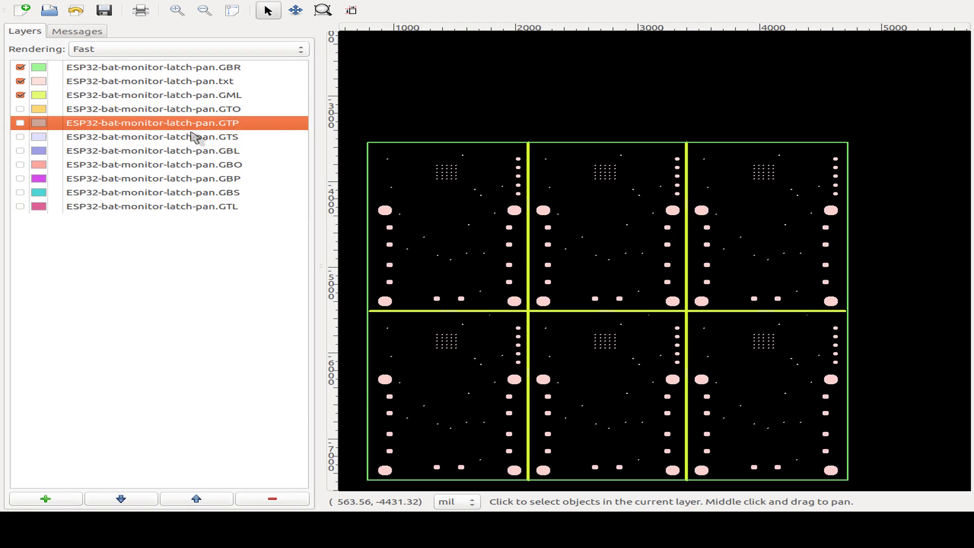
{"action": "left_click_drag", "start_coordinate": [159, 208], "coordinate": [141, 152]}
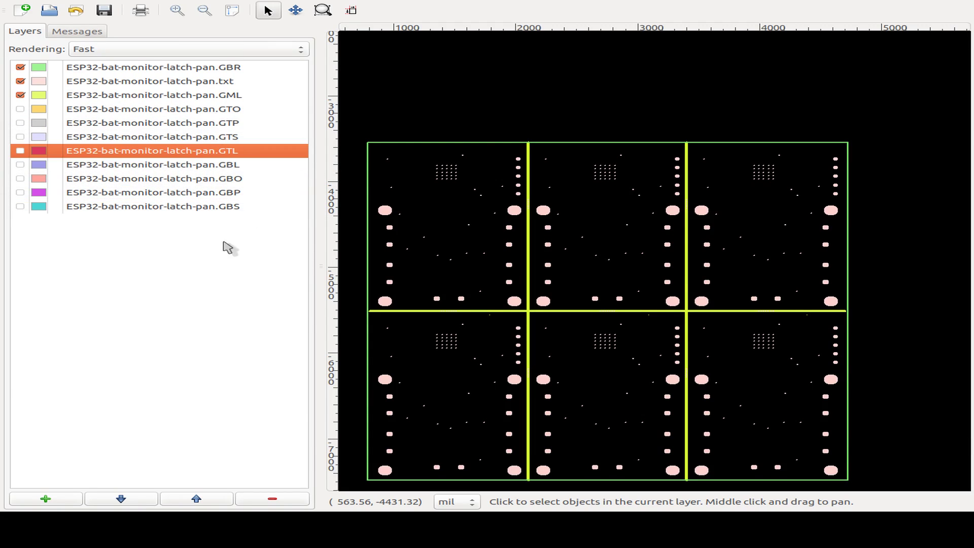
{"action": "left_click_drag", "start_coordinate": [208, 175], "coordinate": [235, 169]}
{"action": "left_click", "coordinate": [219, 190]}
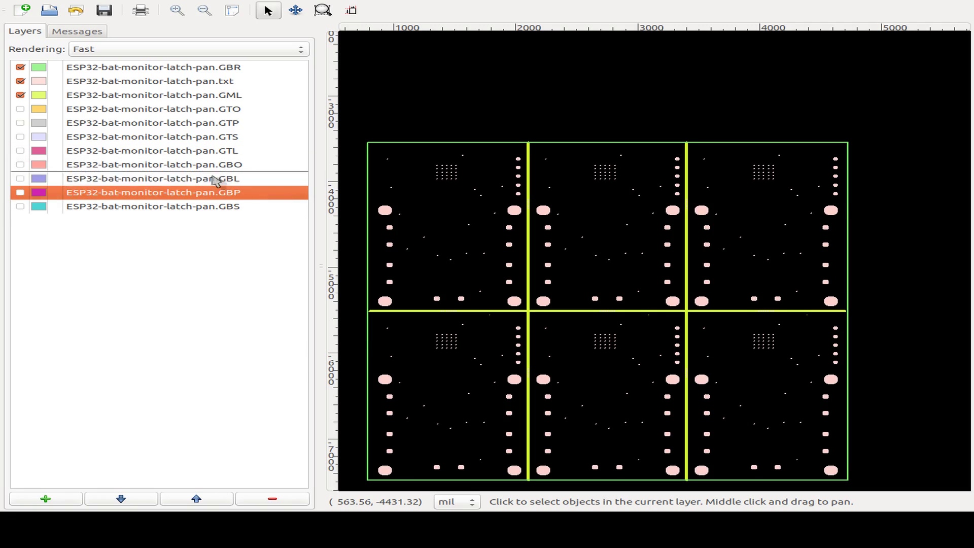
{"action": "left_click_drag", "start_coordinate": [218, 207], "coordinate": [219, 194]}
{"action": "left_click", "coordinate": [233, 206]}
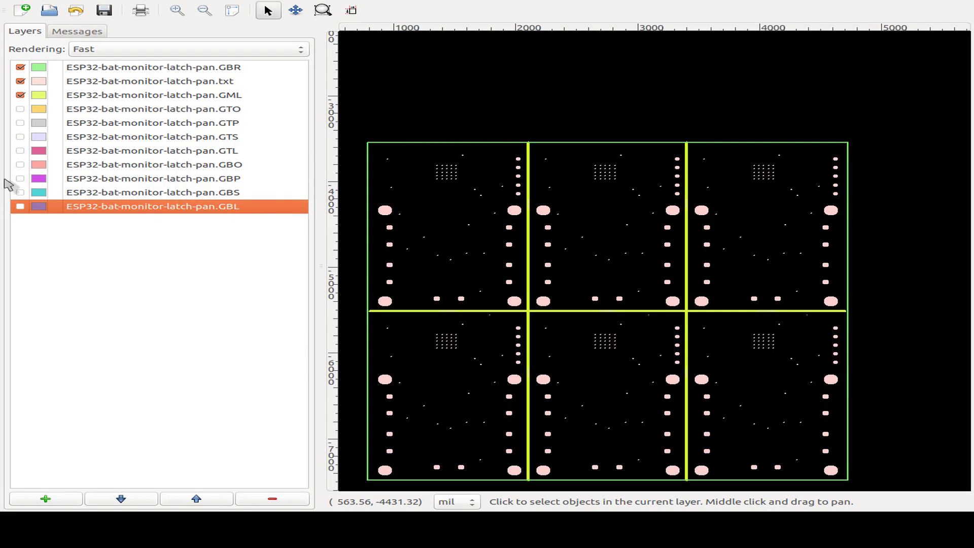
Preview the GTO, GBO and GTP silkscreen and paste layers, leaving the GBP bottom paste shown
{"action": "left_click", "coordinate": [20, 109]}
{"action": "left_click", "coordinate": [21, 109]}
{"action": "left_click", "coordinate": [21, 109]}
{"action": "left_click", "coordinate": [20, 109]}
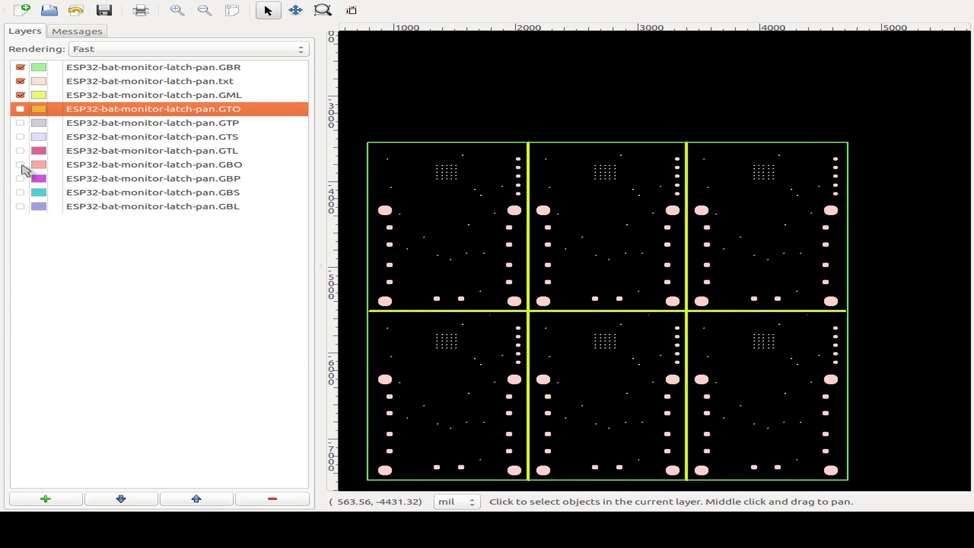
{"action": "left_click", "coordinate": [20, 164]}
{"action": "left_click", "coordinate": [20, 164]}
{"action": "left_click", "coordinate": [20, 164]}
{"action": "left_click", "coordinate": [20, 165]}
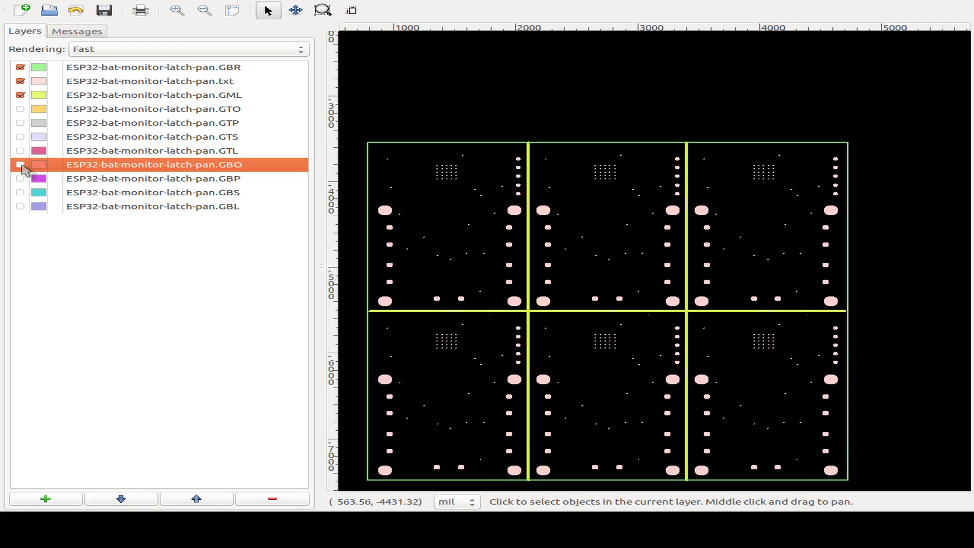
{"action": "left_click", "coordinate": [20, 122]}
{"action": "left_click", "coordinate": [20, 122]}
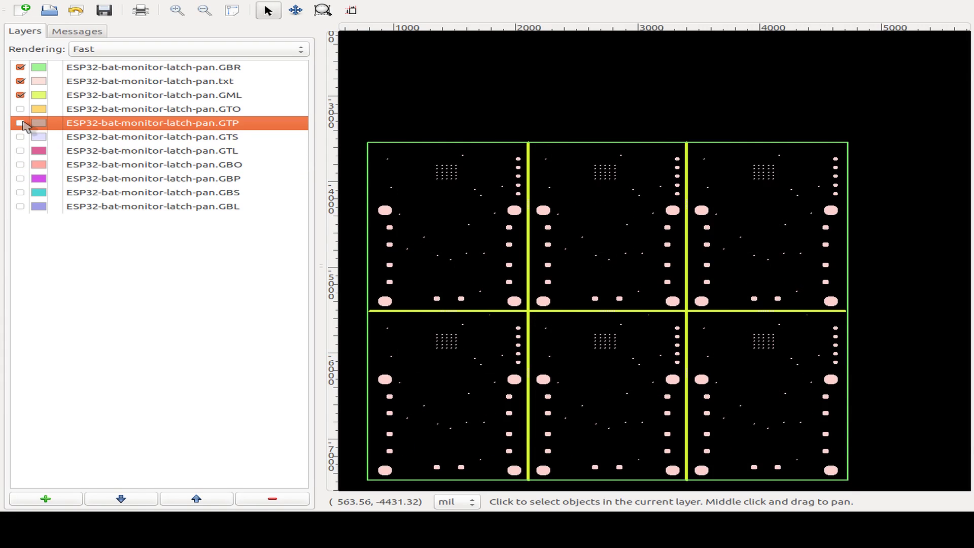
{"action": "left_click", "coordinate": [20, 178]}
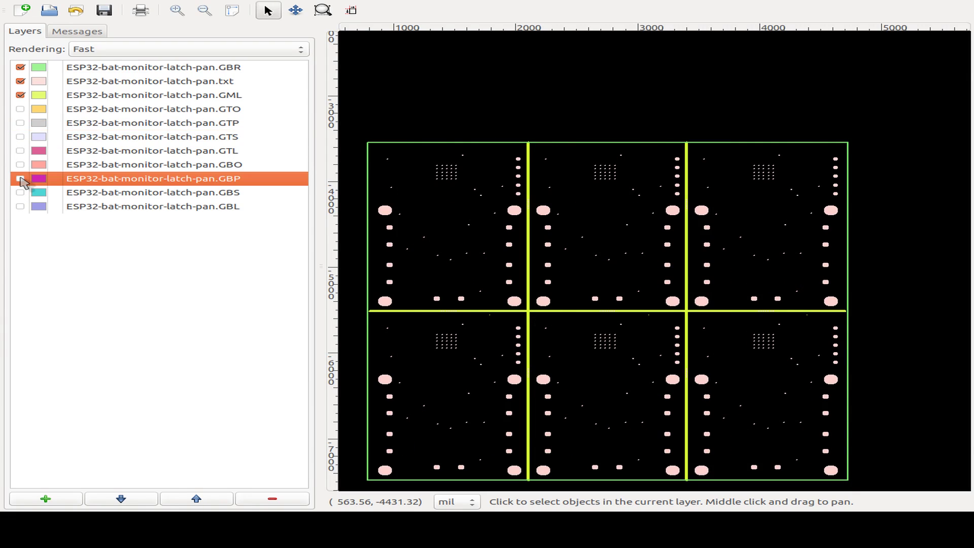
{"action": "left_click", "coordinate": [20, 179]}
Preview the GTS and GBS solder mask and GTL and GBL copper layers, hiding each again
{"action": "left_click", "coordinate": [20, 137]}
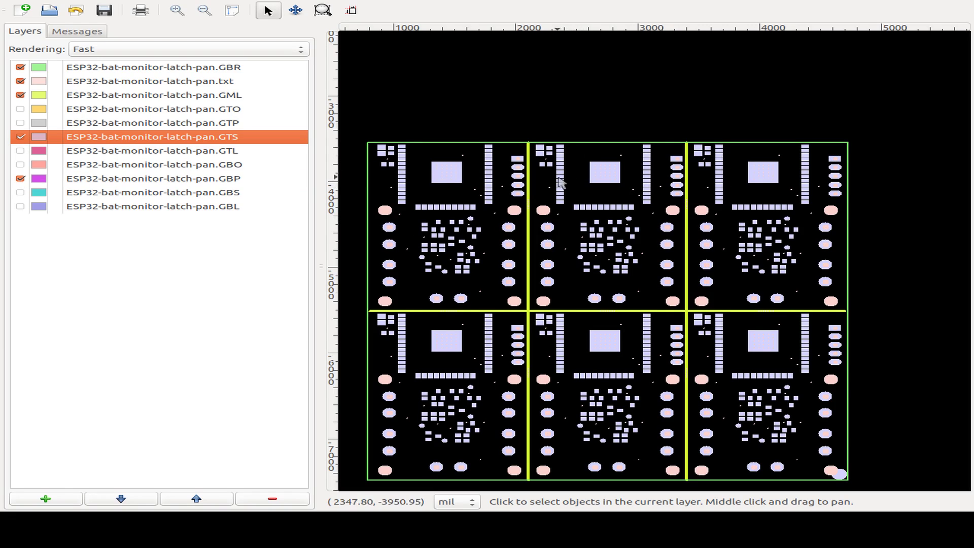
{"action": "left_click", "coordinate": [21, 193]}
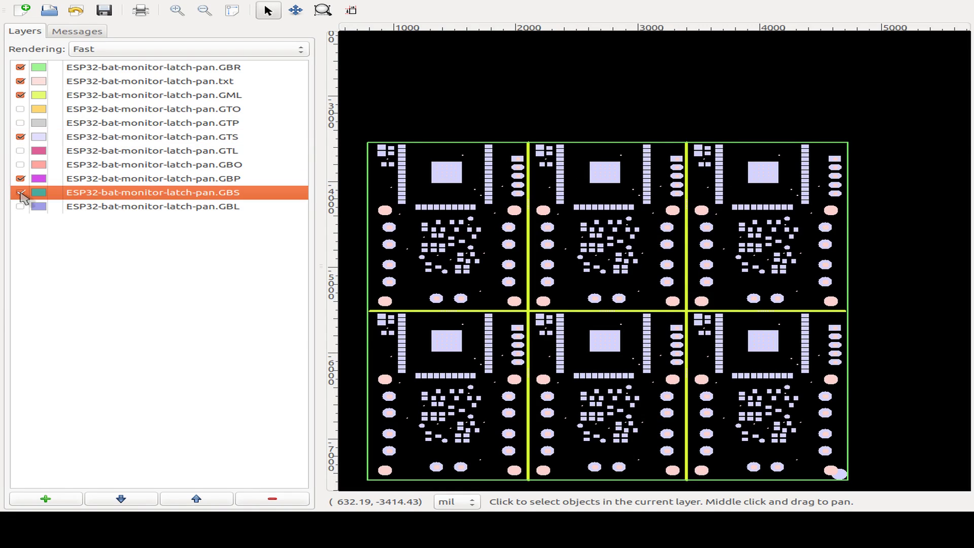
{"action": "left_click", "coordinate": [20, 137]}
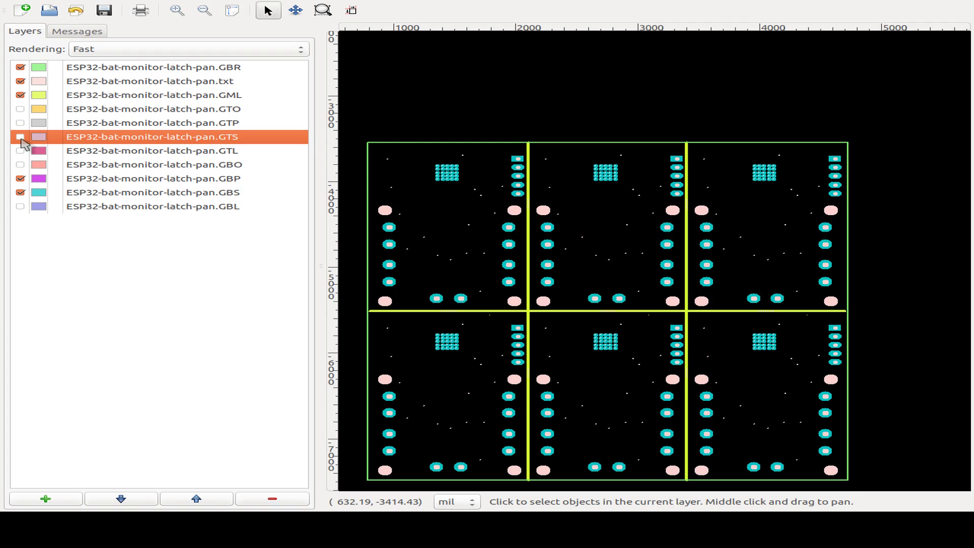
{"action": "left_click", "coordinate": [20, 193]}
{"action": "left_click", "coordinate": [21, 192]}
{"action": "left_click", "coordinate": [21, 193]}
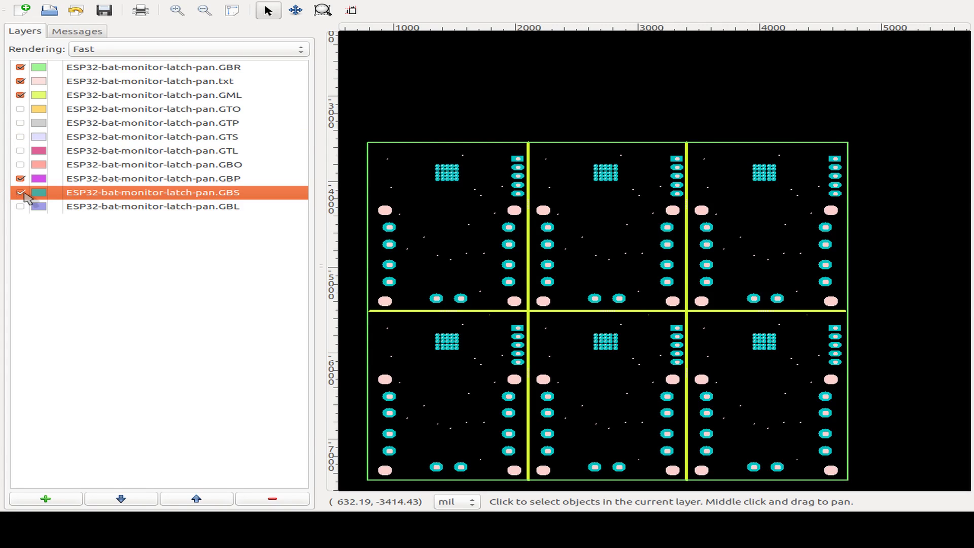
{"action": "left_click", "coordinate": [20, 193]}
{"action": "left_click", "coordinate": [21, 151]}
{"action": "left_click", "coordinate": [21, 151]}
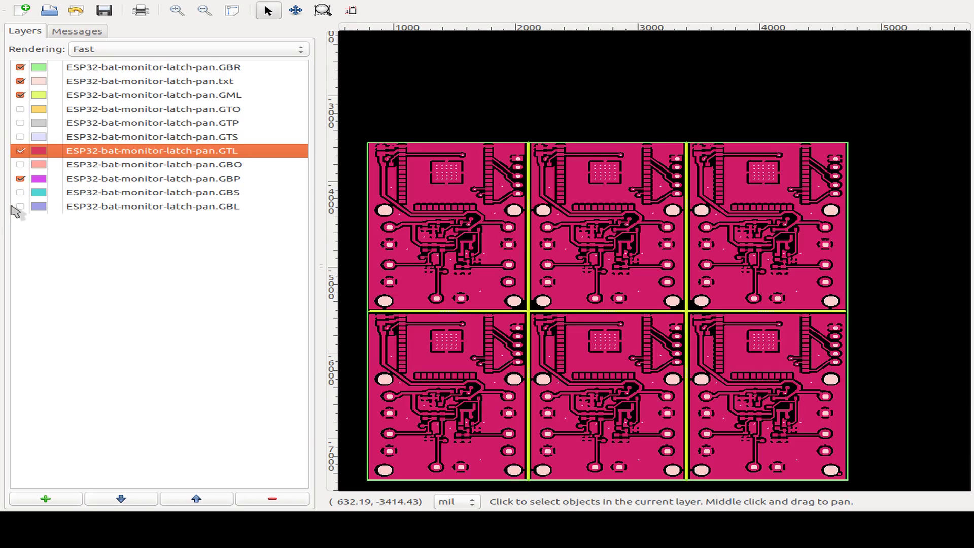
{"action": "left_click", "coordinate": [20, 207]}
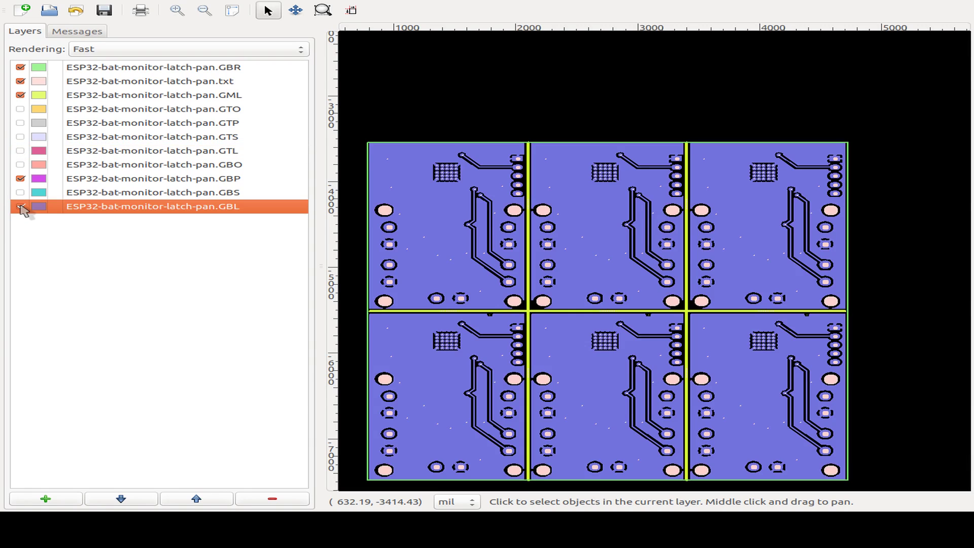
{"action": "left_click", "coordinate": [21, 206]}
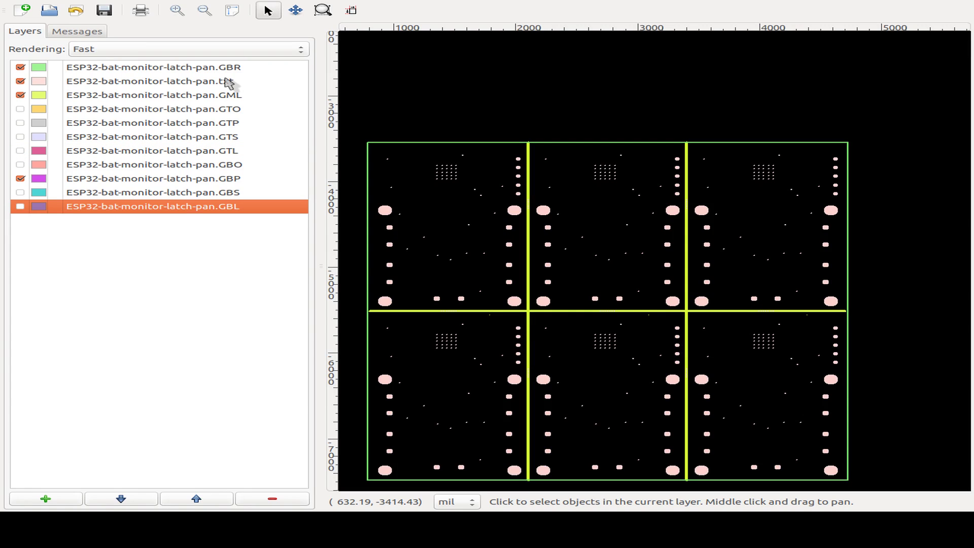
Create a zip archive of the gerber folder in the project folder, named 'oreder-20170912'
{"action": "key", "text": "alt+Tab"}
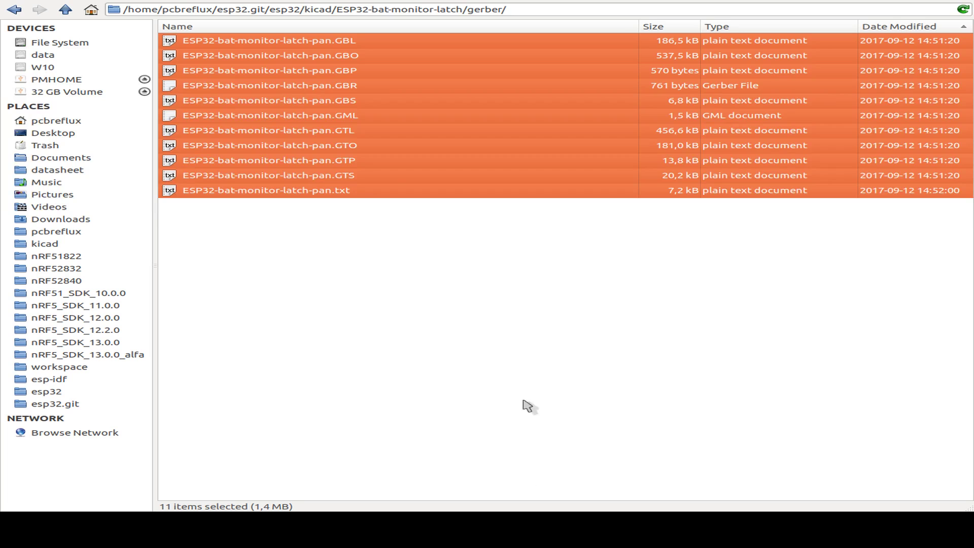
{"action": "key", "text": "BackSpace"}
{"action": "right_click", "coordinate": [195, 61]}
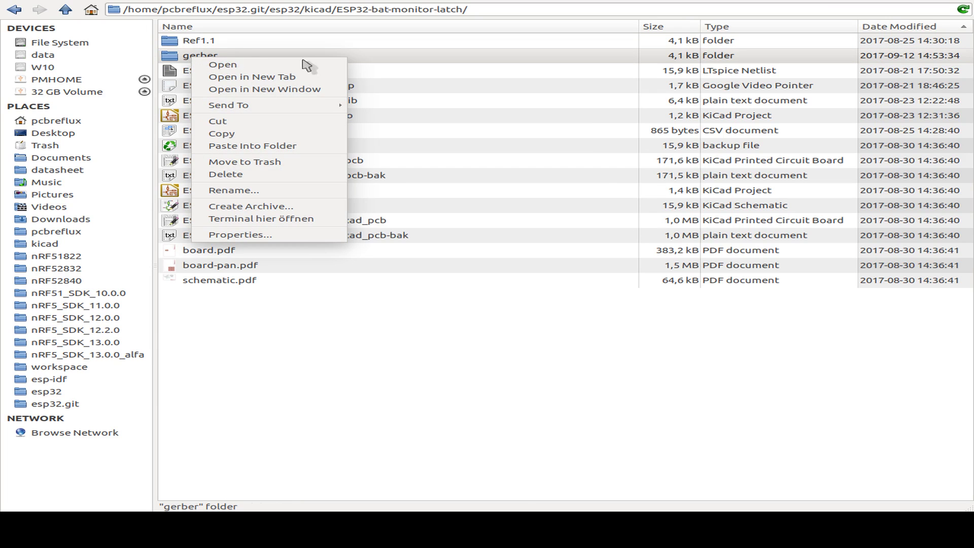
{"action": "left_click", "coordinate": [254, 204]}
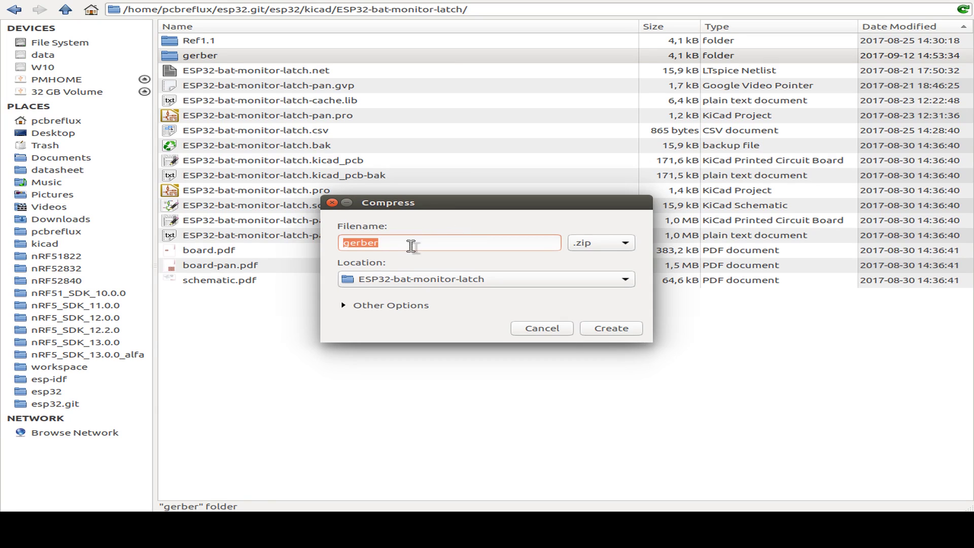
{"action": "type", "text": "o"}
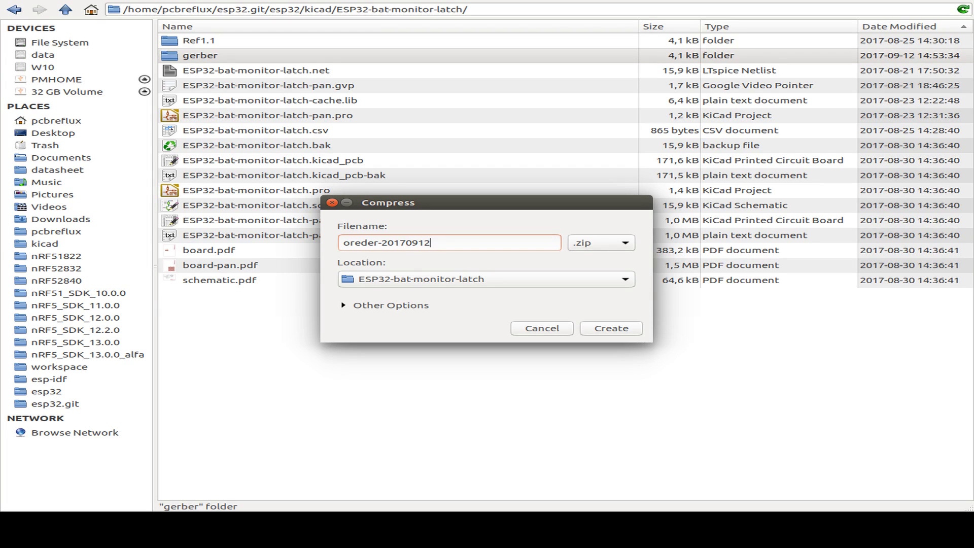
{"action": "type", "text": "reder-20170912"}
{"action": "key", "text": "Return"}
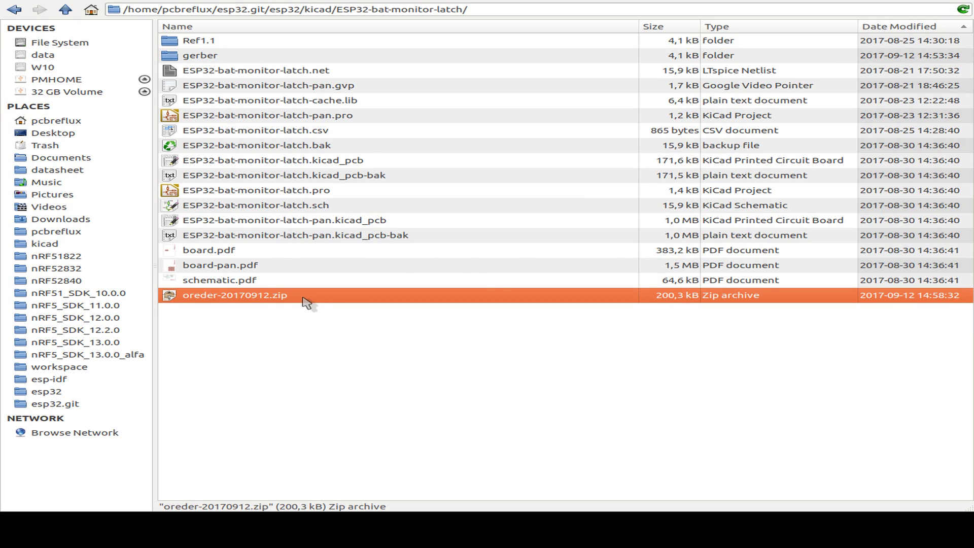
Rename the misspelled archive to order-20170912.zip
{"action": "key", "text": "F2"}
{"action": "type", "text": "order-20170912.zip"}
{"action": "left_click", "coordinate": [576, 294]}
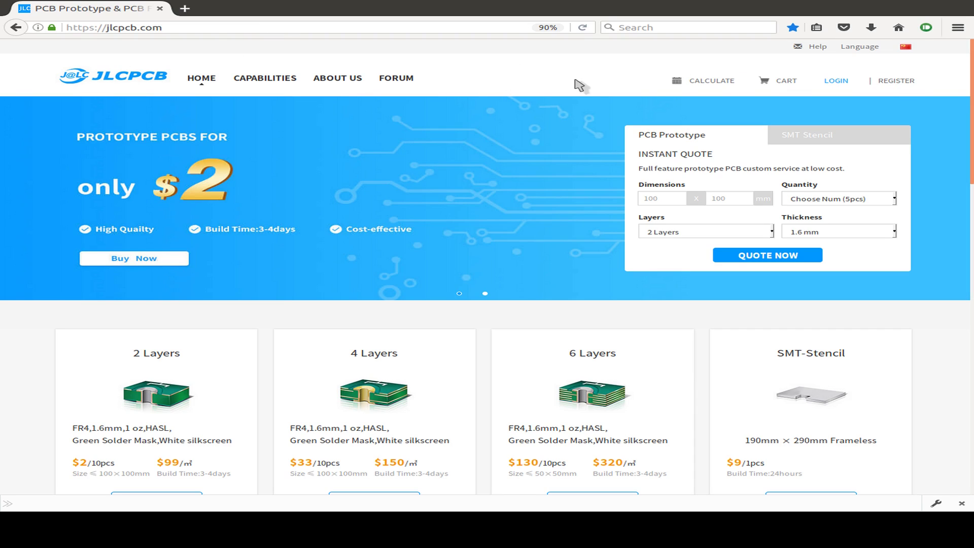
Scroll through jlcpcb.com to reach the Quote Now cards
{"action": "scroll", "coordinate": [284, 223], "scroll_direction": "down", "scroll_amount": 1}
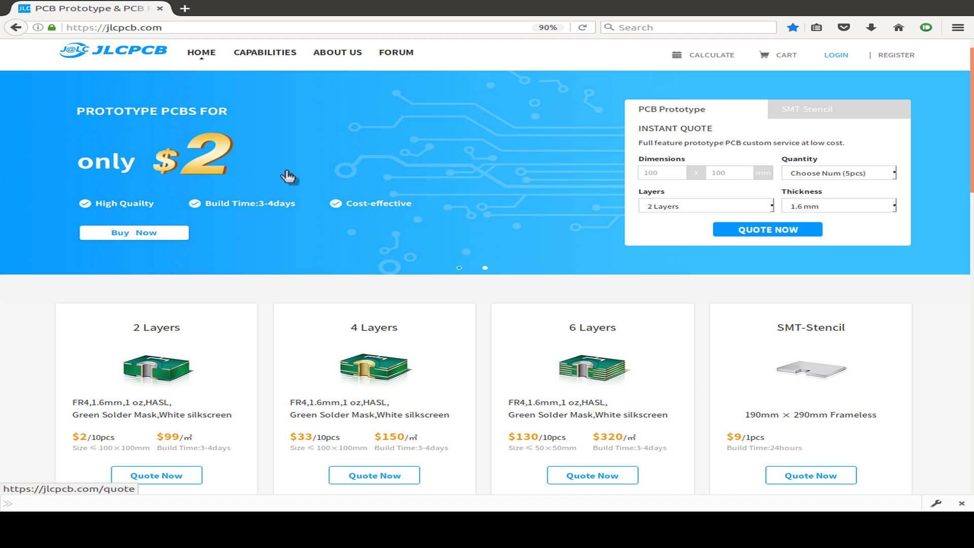
{"action": "scroll", "coordinate": [274, 159], "scroll_direction": "down", "scroll_amount": 5}
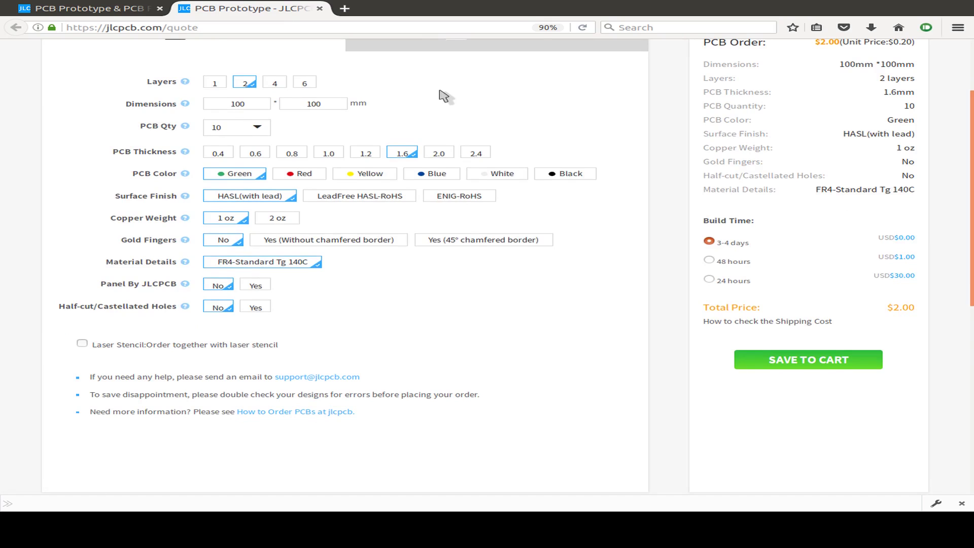
{"action": "scroll", "coordinate": [446, 95], "scroll_direction": "up", "scroll_amount": 2}
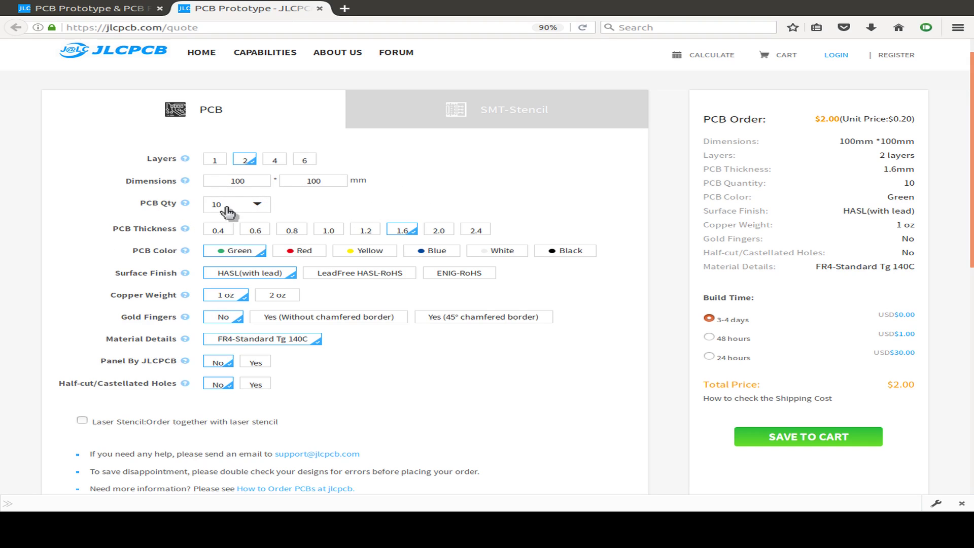
Set the board thickness to 1.0 mm and the board colour to White
{"action": "left_click", "coordinate": [323, 234]}
{"action": "left_click", "coordinate": [302, 255]}
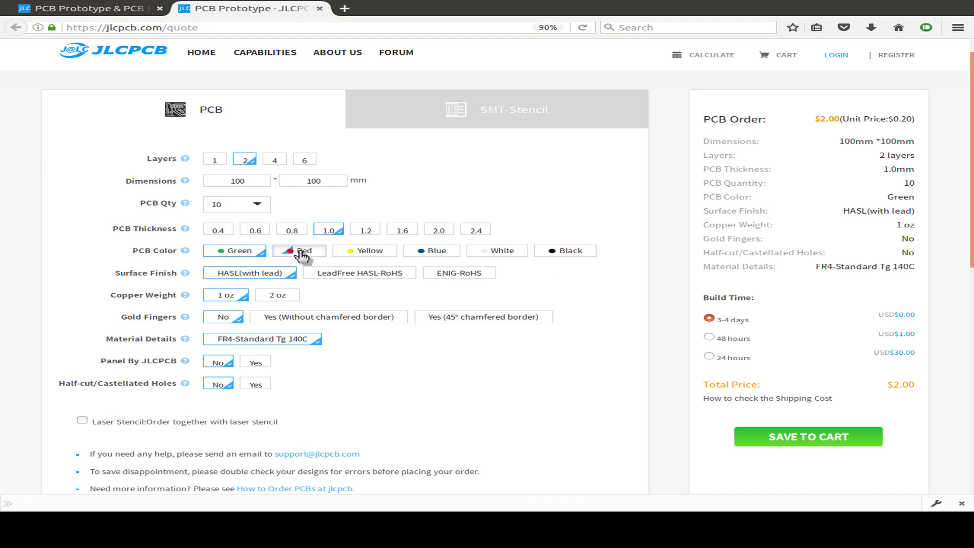
{"action": "left_click", "coordinate": [385, 255]}
{"action": "left_click", "coordinate": [443, 256]}
{"action": "left_click", "coordinate": [508, 254]}
Choose HASL (with lead) finish, 1 oz copper weight and no gold fingers
{"action": "scroll", "coordinate": [639, 200], "scroll_direction": "down", "scroll_amount": 3}
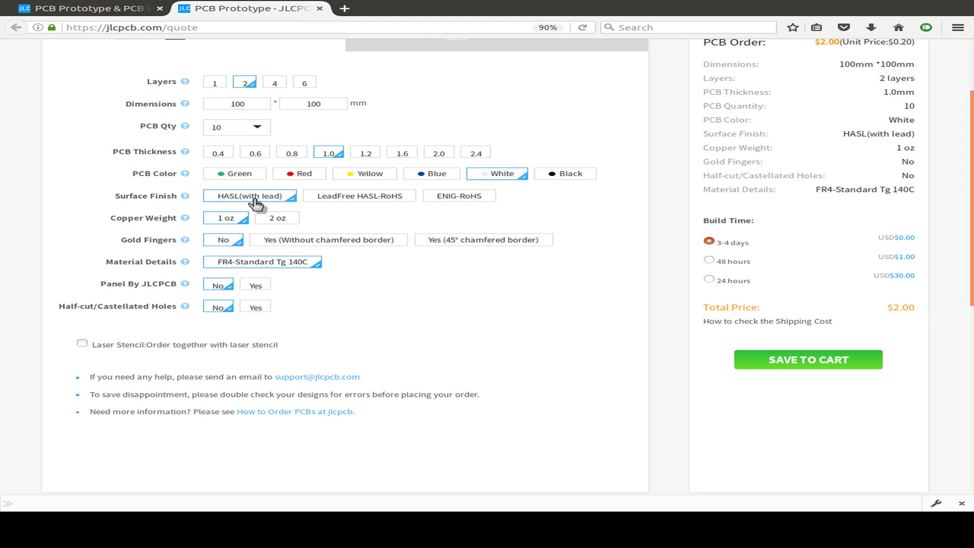
{"action": "left_click", "coordinate": [371, 199]}
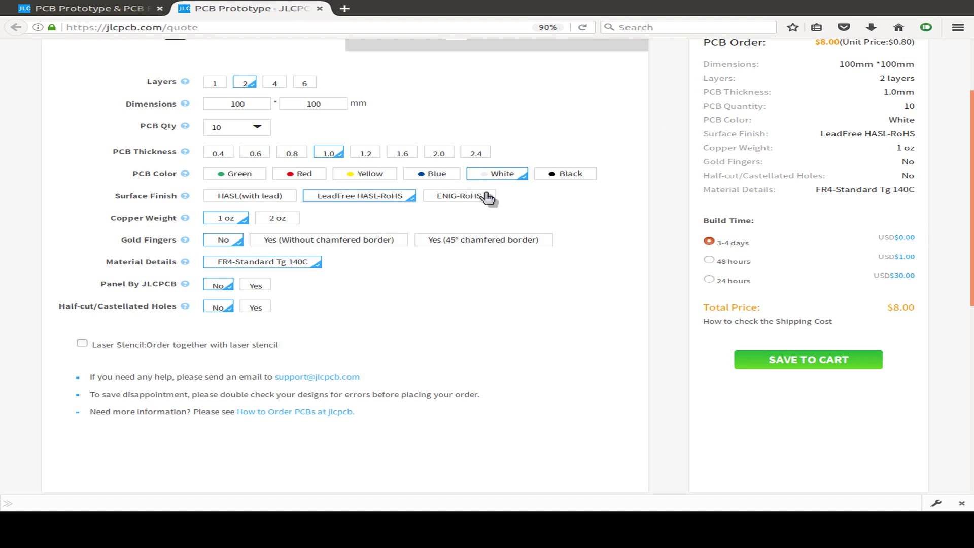
{"action": "left_click", "coordinate": [460, 201]}
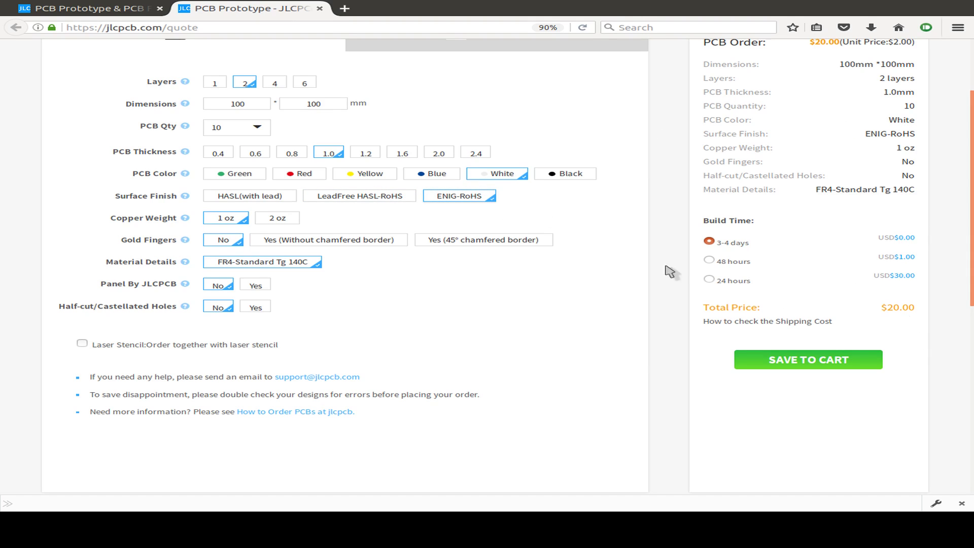
{"action": "left_click", "coordinate": [263, 200]}
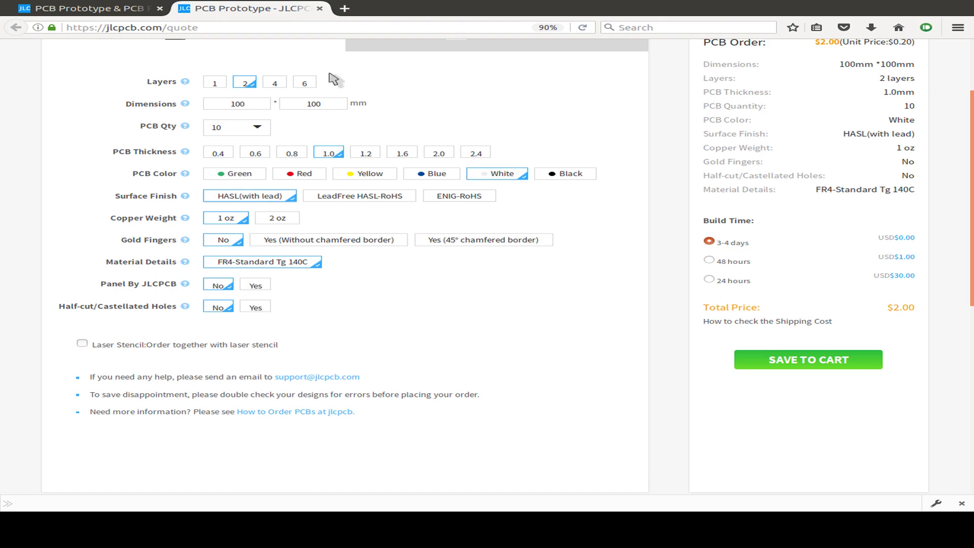
{"action": "scroll", "coordinate": [368, 120], "scroll_direction": "up", "scroll_amount": 3}
{"action": "scroll", "coordinate": [203, 239], "scroll_direction": "down", "scroll_amount": 2}
{"action": "scroll", "coordinate": [203, 239], "scroll_direction": "down", "scroll_amount": 1}
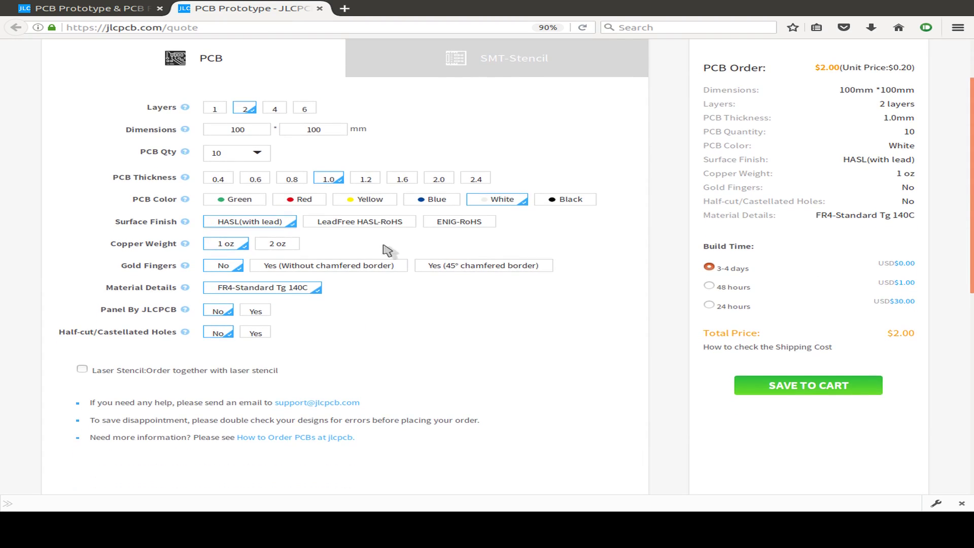
{"action": "left_click", "coordinate": [285, 244]}
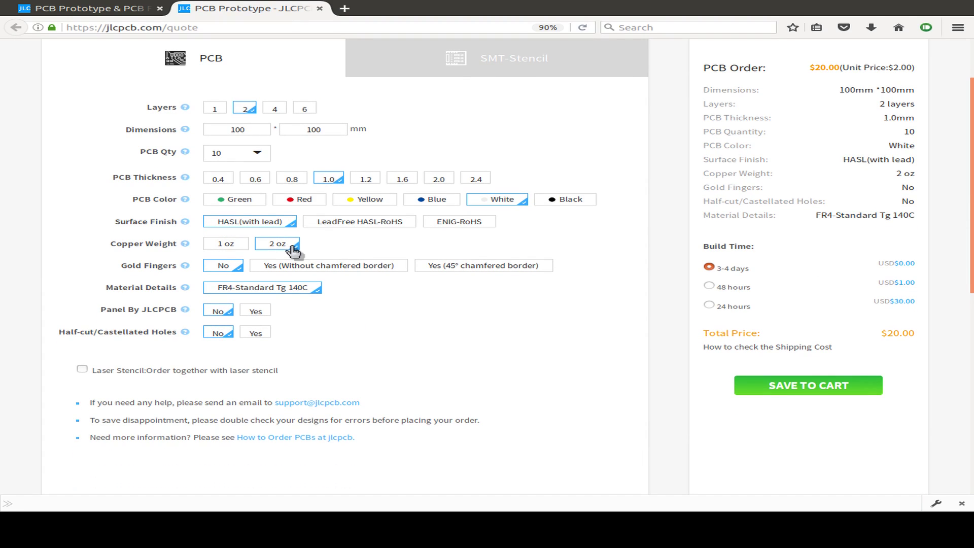
{"action": "left_click", "coordinate": [228, 244]}
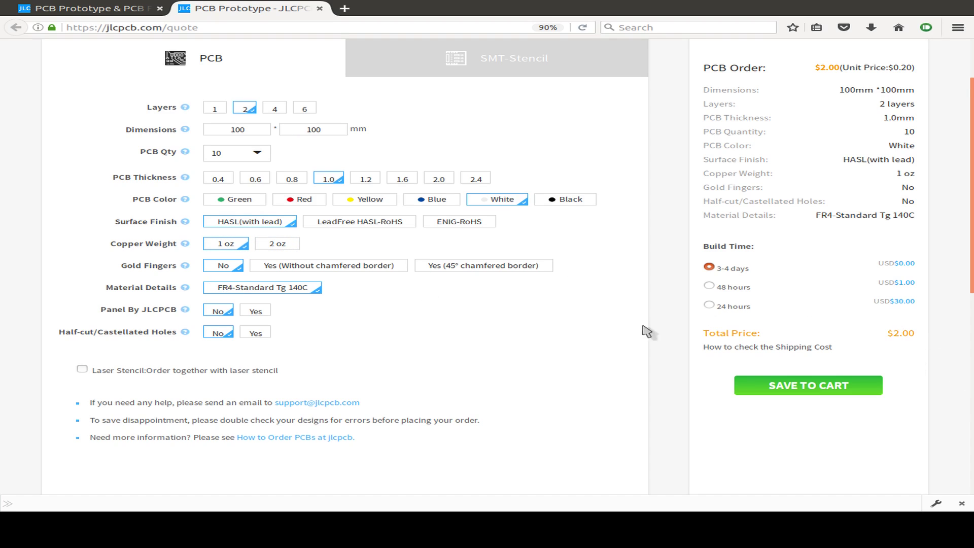
{"action": "left_click", "coordinate": [324, 268]}
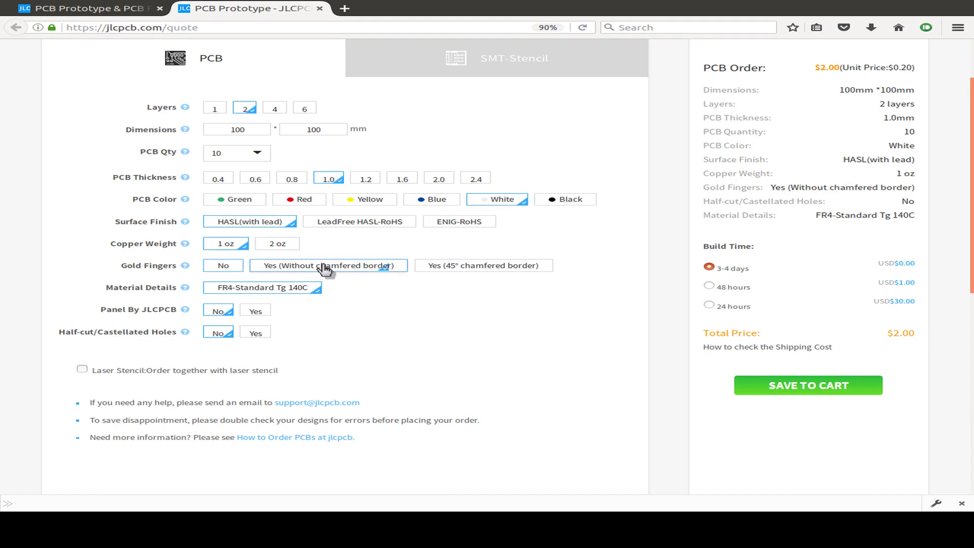
{"action": "left_click", "coordinate": [223, 266]}
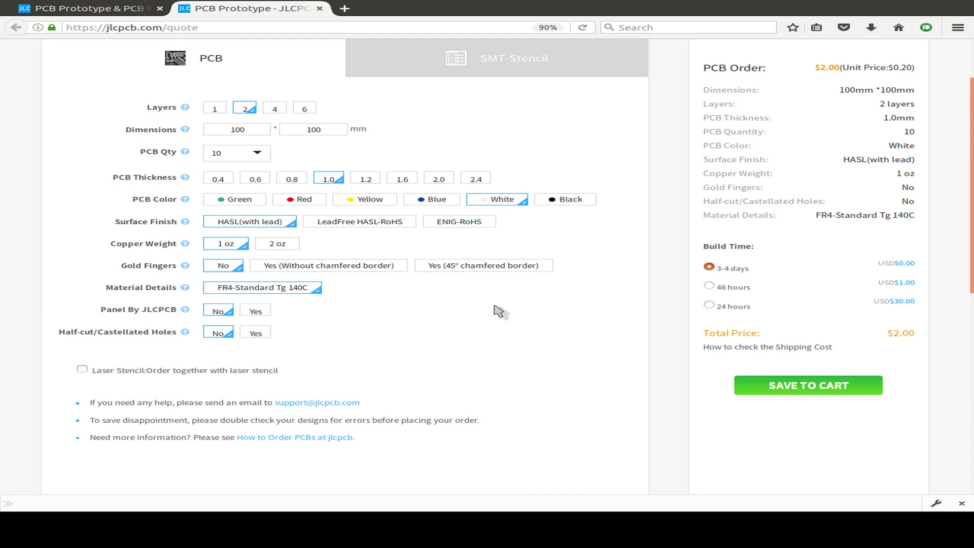
{"action": "scroll", "coordinate": [432, 304], "scroll_direction": "down", "scroll_amount": 1}
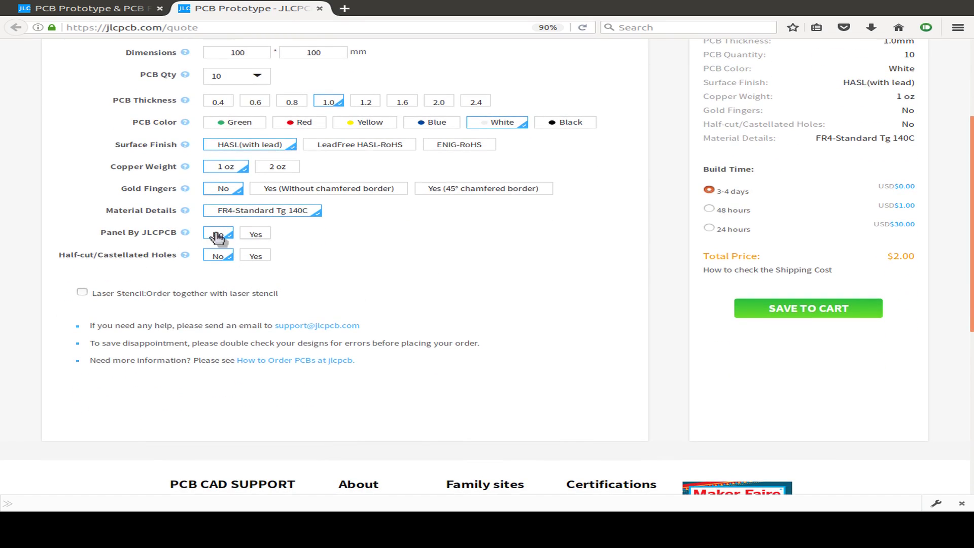
{"action": "left_click", "coordinate": [255, 235]}
{"action": "left_click", "coordinate": [308, 237]}
{"action": "type", "text": "2"}
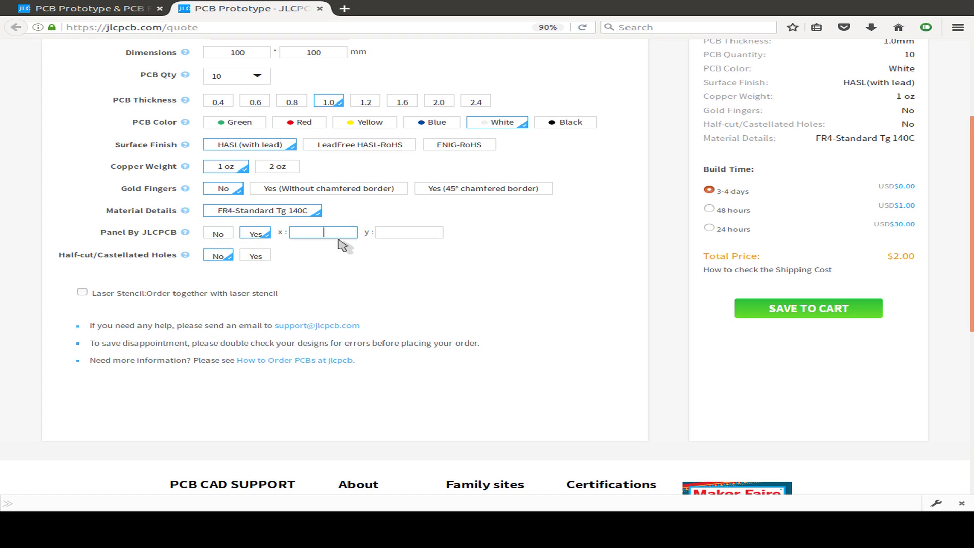
{"action": "left_click", "coordinate": [412, 234]}
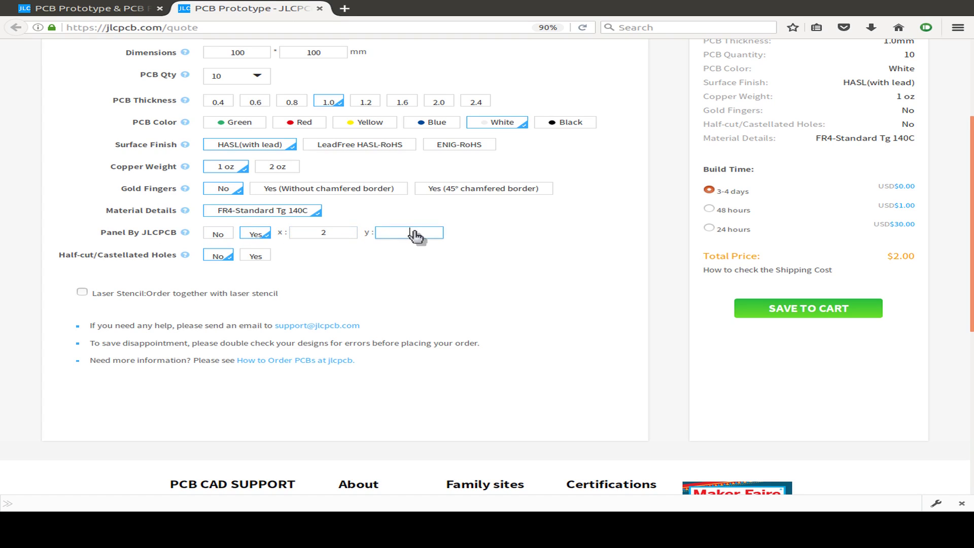
{"action": "type", "text": "3"}
{"action": "scroll", "coordinate": [397, 256], "scroll_direction": "up", "scroll_amount": 2}
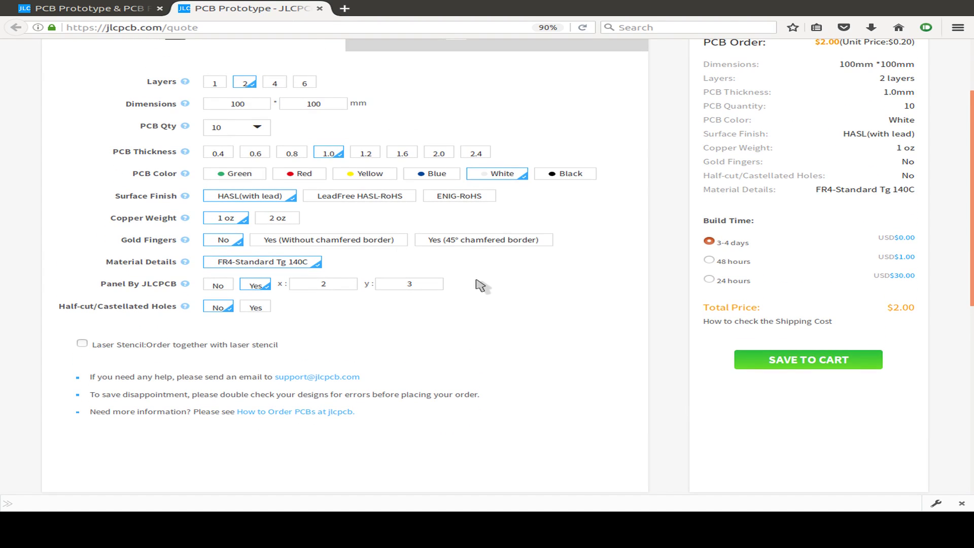
{"action": "left_click", "coordinate": [228, 286]}
{"action": "scroll", "coordinate": [400, 241], "scroll_direction": "down", "scroll_amount": 3}
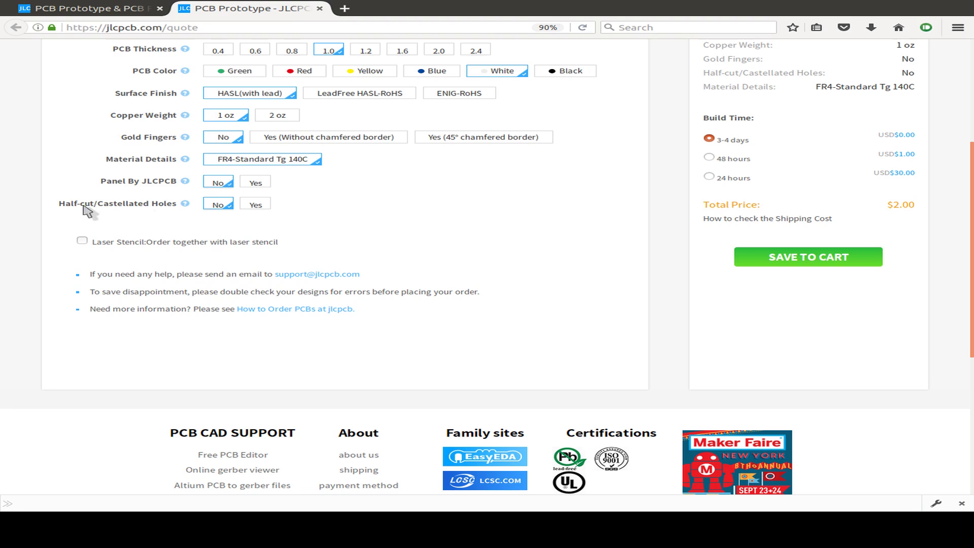
{"action": "left_click", "coordinate": [259, 207]}
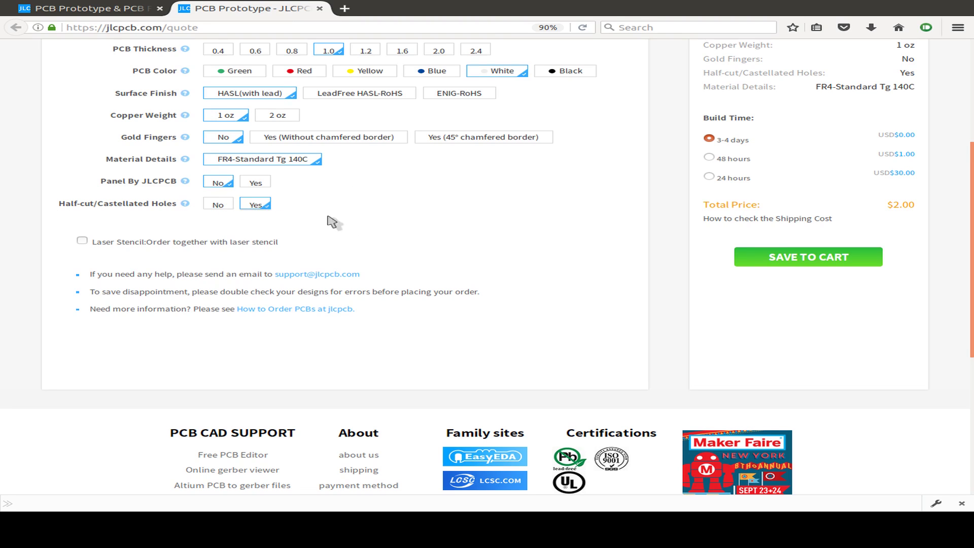
{"action": "left_click", "coordinate": [219, 207]}
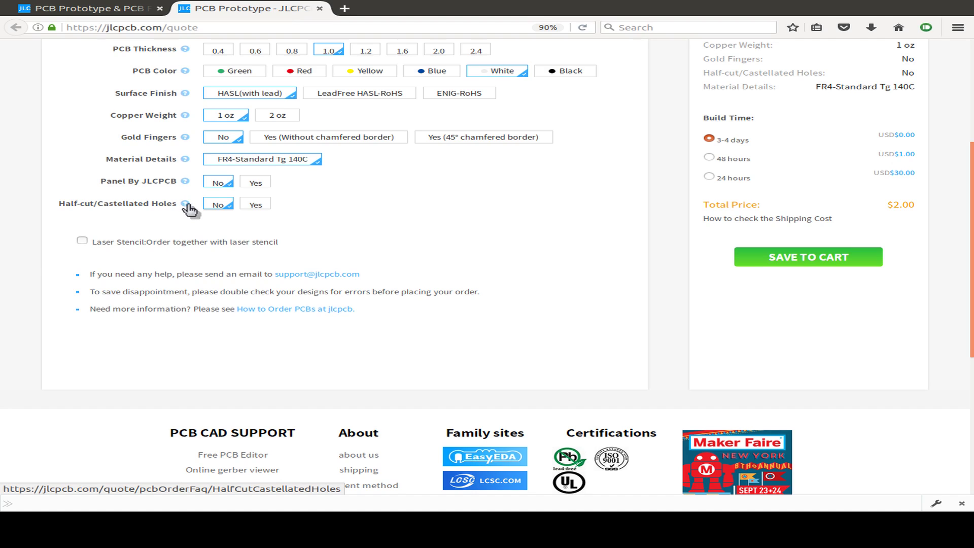
{"action": "left_click", "coordinate": [187, 207]}
Add a laser stencil to the order, keeping the 380*280 size
{"action": "scroll", "coordinate": [163, 191], "scroll_direction": "down", "scroll_amount": 1}
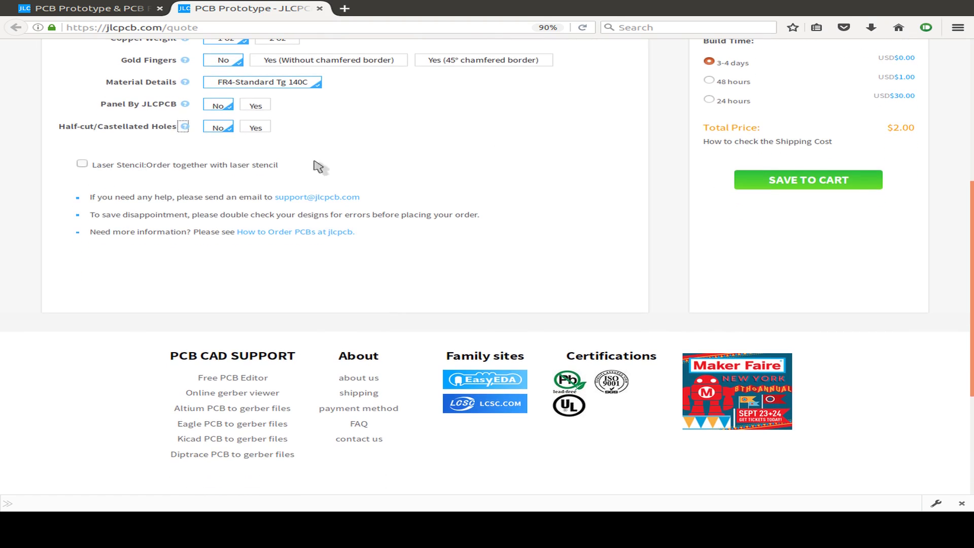
{"action": "scroll", "coordinate": [421, 181], "scroll_direction": "up", "scroll_amount": 2}
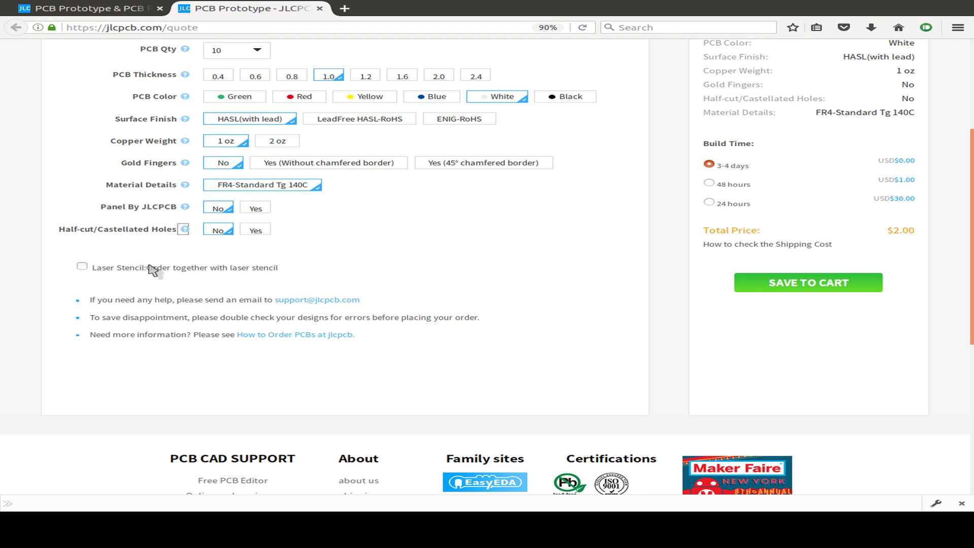
{"action": "left_click", "coordinate": [81, 267]}
{"action": "scroll", "coordinate": [401, 257], "scroll_direction": "down", "scroll_amount": 2}
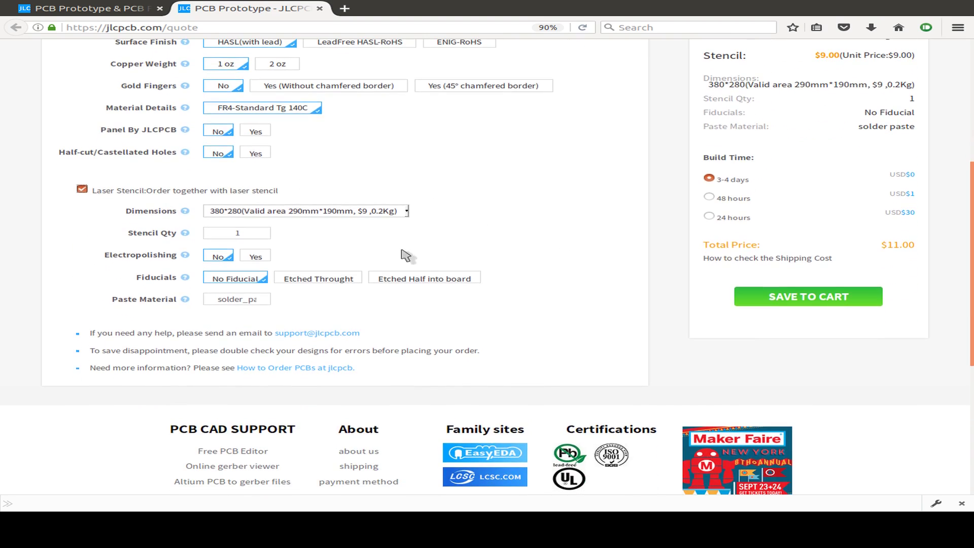
{"action": "scroll", "coordinate": [522, 279], "scroll_direction": "up", "scroll_amount": 4}
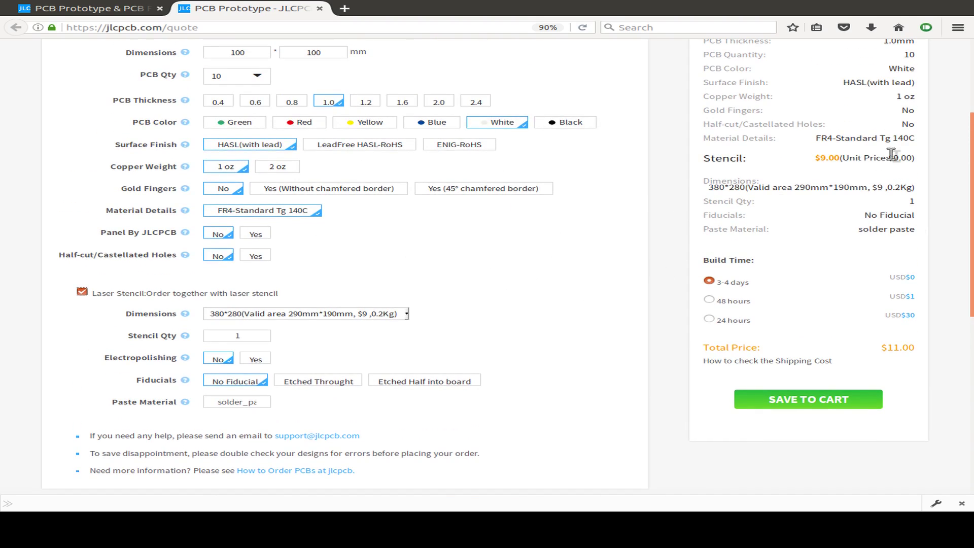
{"action": "scroll", "coordinate": [391, 301], "scroll_direction": "down", "scroll_amount": 3}
{"action": "left_click", "coordinate": [395, 210]}
{"action": "left_click", "coordinate": [453, 222]}
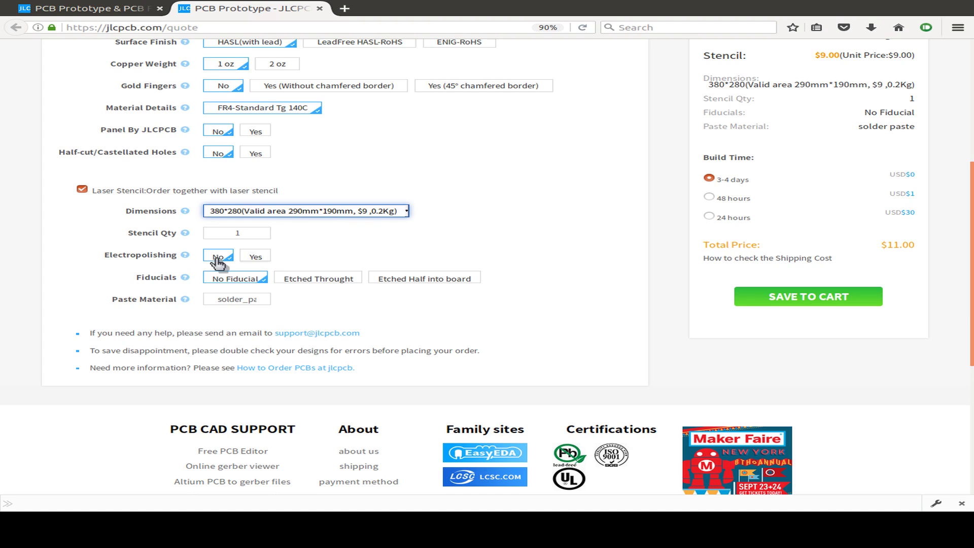
Set the stencil to no electropolishing and etched-through fiducials, totalling $11.00
{"action": "left_click", "coordinate": [259, 261]}
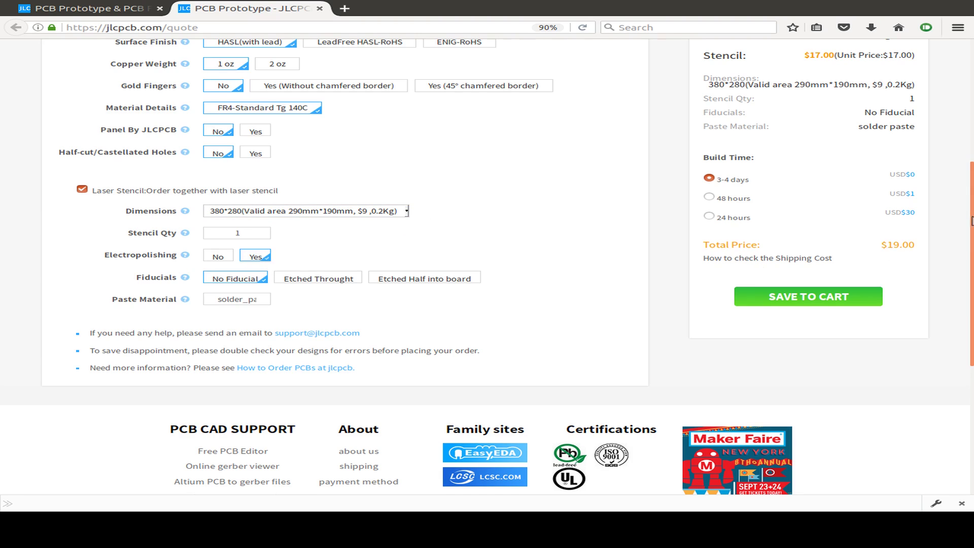
{"action": "left_click", "coordinate": [219, 258]}
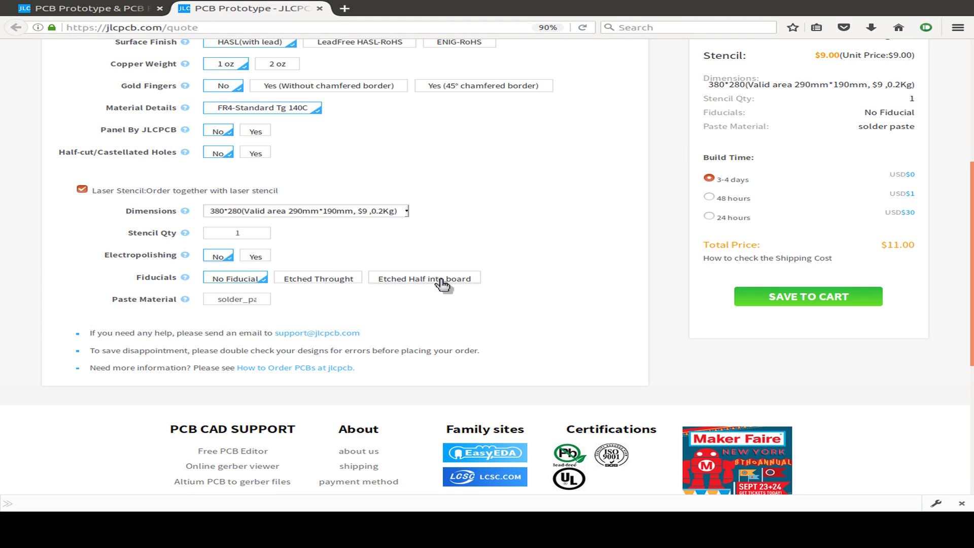
{"action": "left_click", "coordinate": [329, 280]}
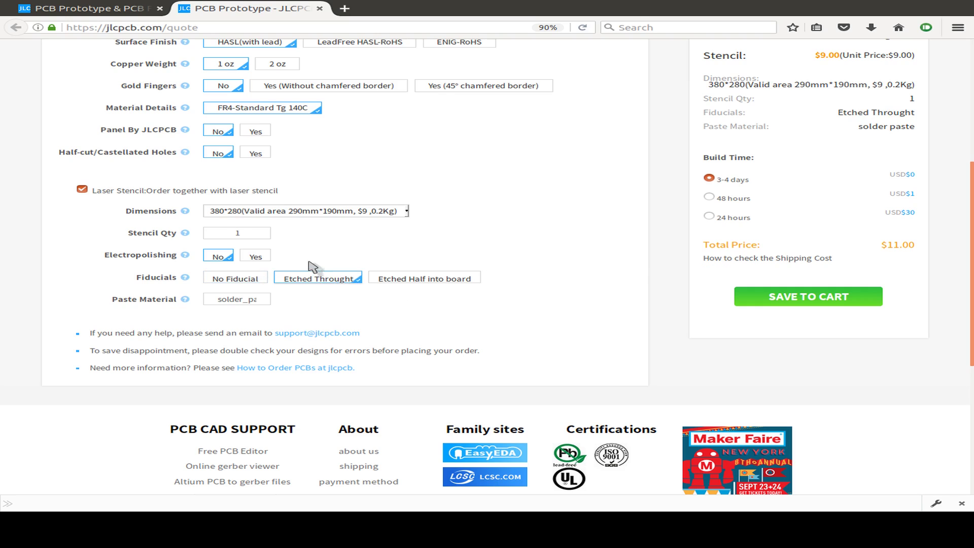
{"action": "scroll", "coordinate": [398, 285], "scroll_direction": "down", "scroll_amount": 3}
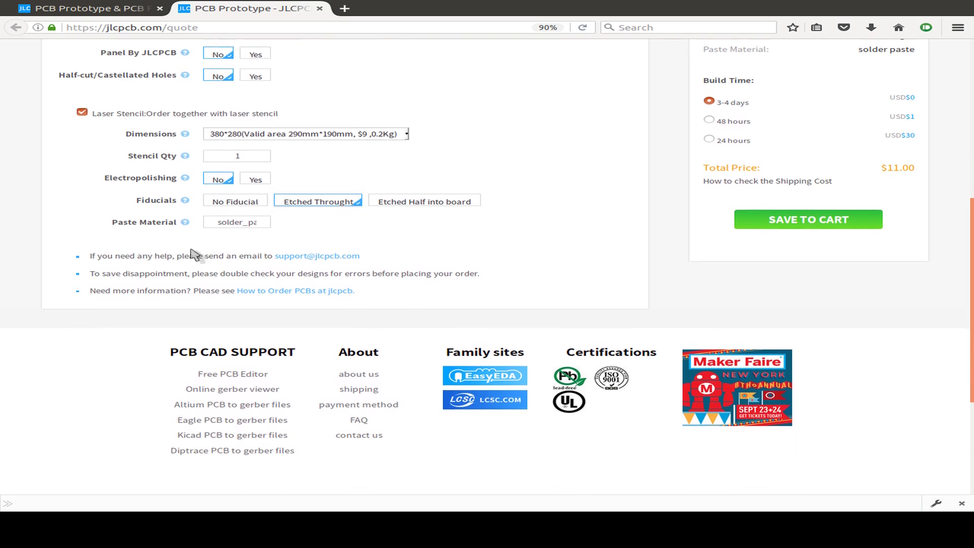
{"action": "scroll", "coordinate": [441, 229], "scroll_direction": "up", "scroll_amount": 5}
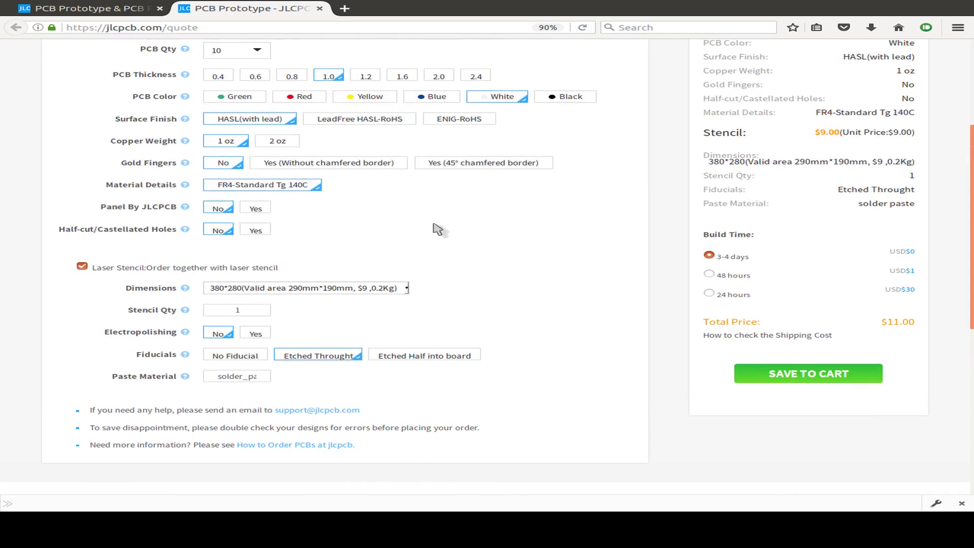
Save the quote and upload order-20170912.zip, setting the board to 100×99 mm
{"action": "left_click", "coordinate": [831, 378]}
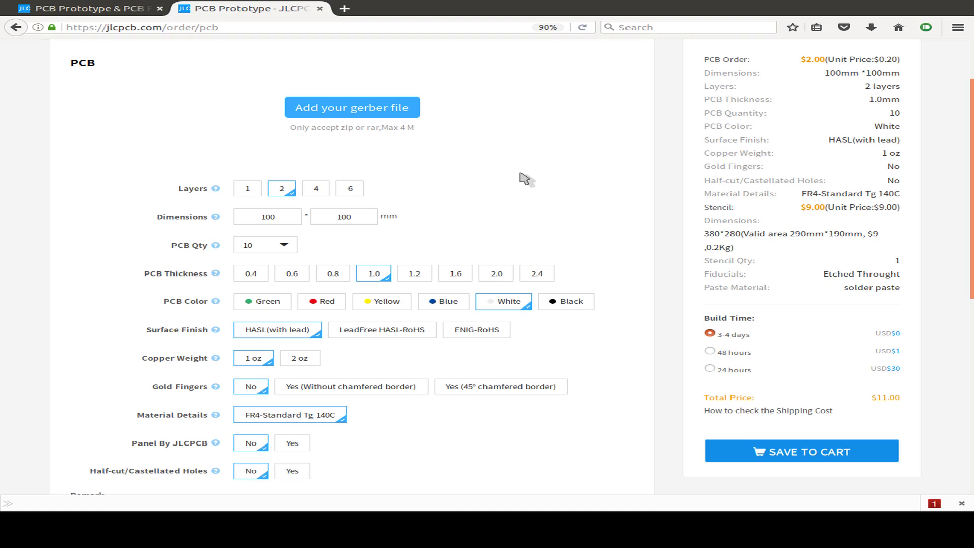
{"action": "left_click", "coordinate": [355, 108]}
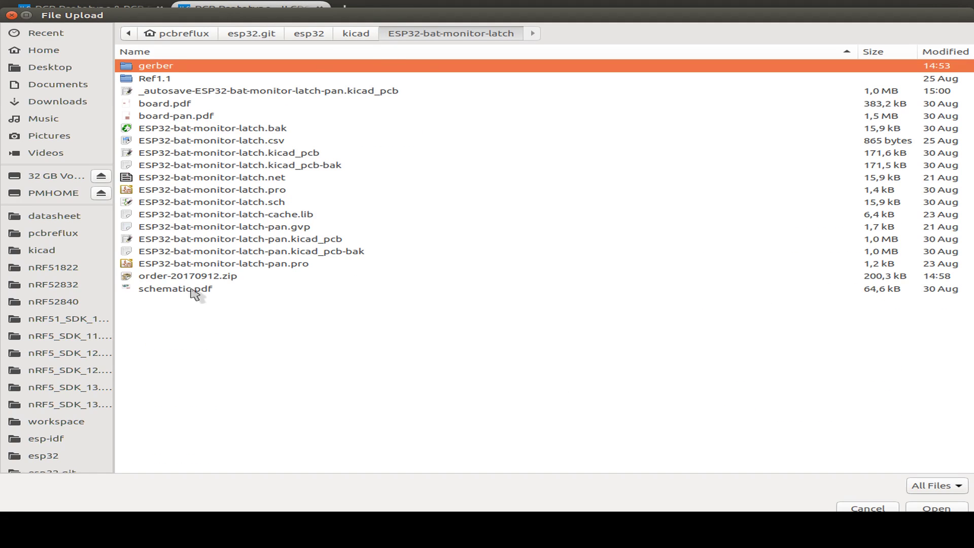
{"action": "left_click", "coordinate": [208, 278]}
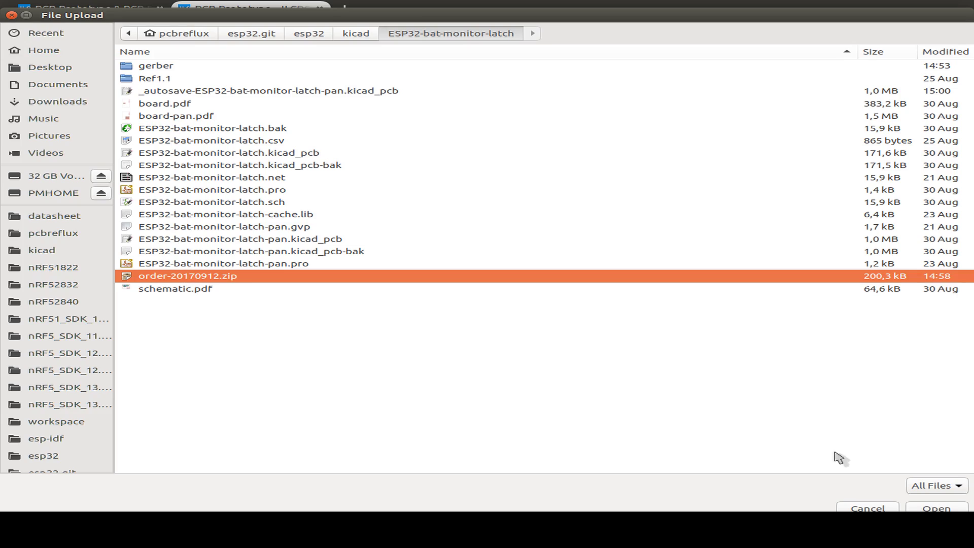
{"action": "left_click", "coordinate": [936, 507]}
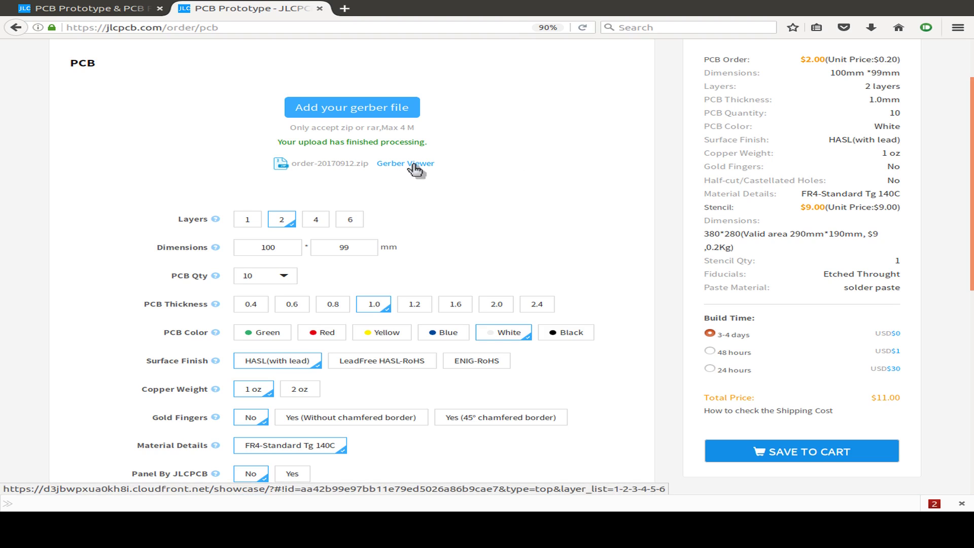
{"action": "right_click", "coordinate": [415, 169]}
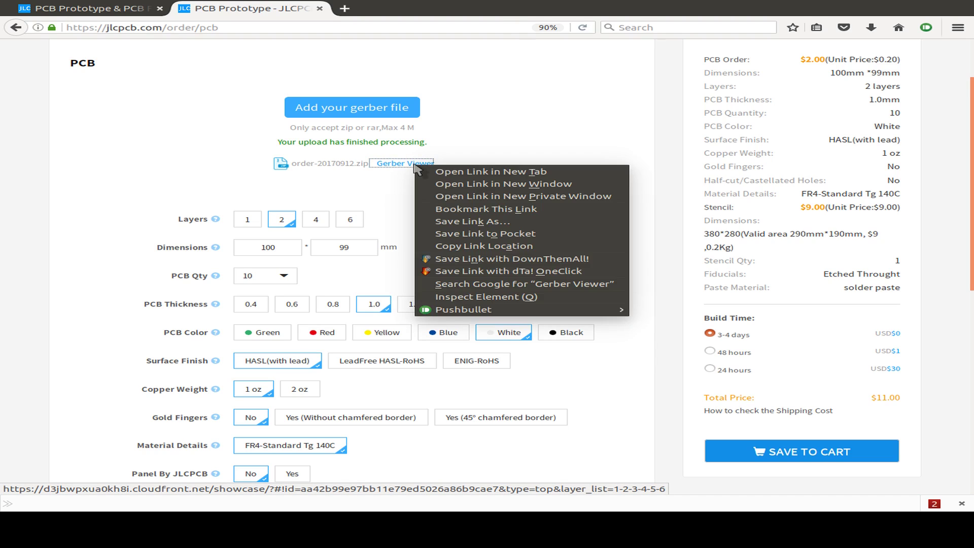
Open the Gerber Viewer in a new tab and preview the panel's bottom and top
{"action": "left_click", "coordinate": [582, 172]}
{"action": "left_click", "coordinate": [398, 9]}
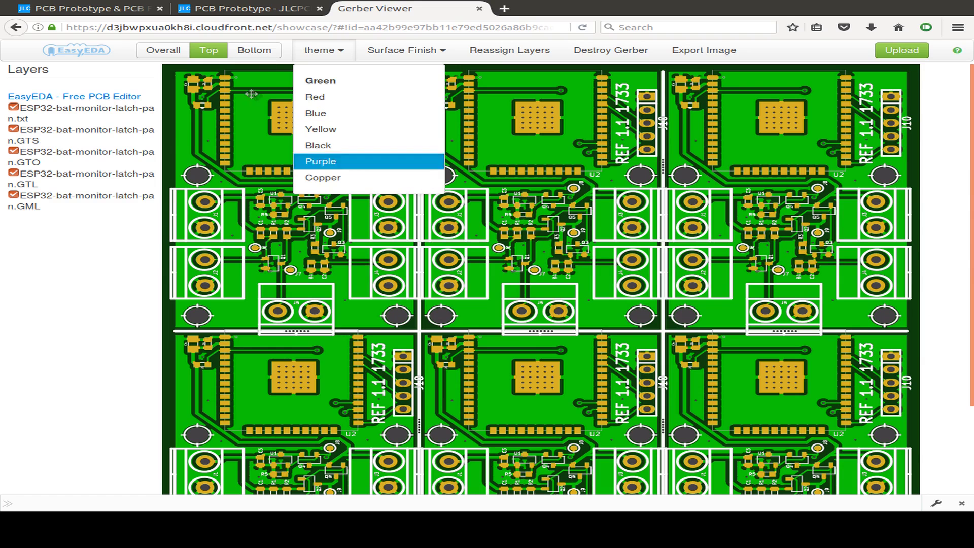
{"action": "left_click", "coordinate": [255, 52]}
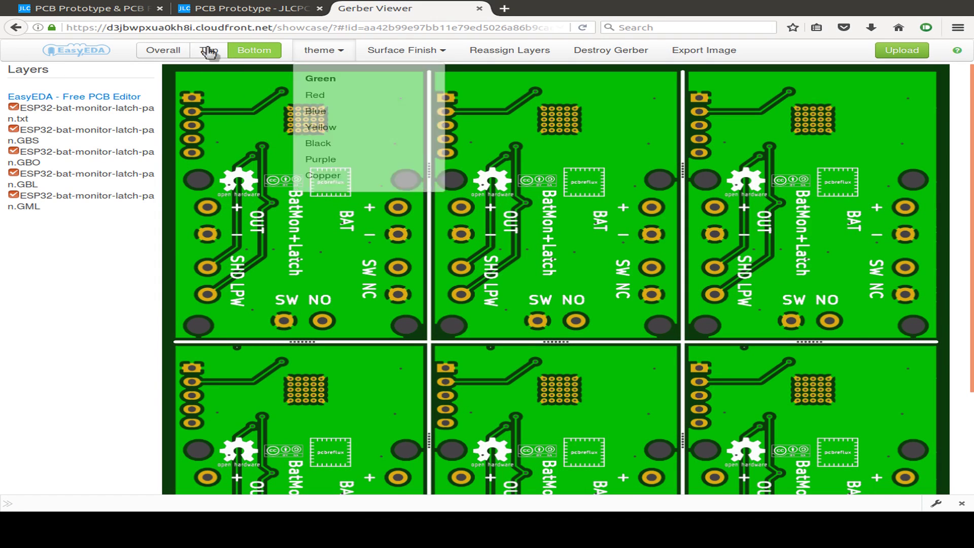
{"action": "left_click", "coordinate": [207, 49]}
Render the panel with a Blue theme and Silver surface finish, showing the bottom side
{"action": "left_click", "coordinate": [336, 114]}
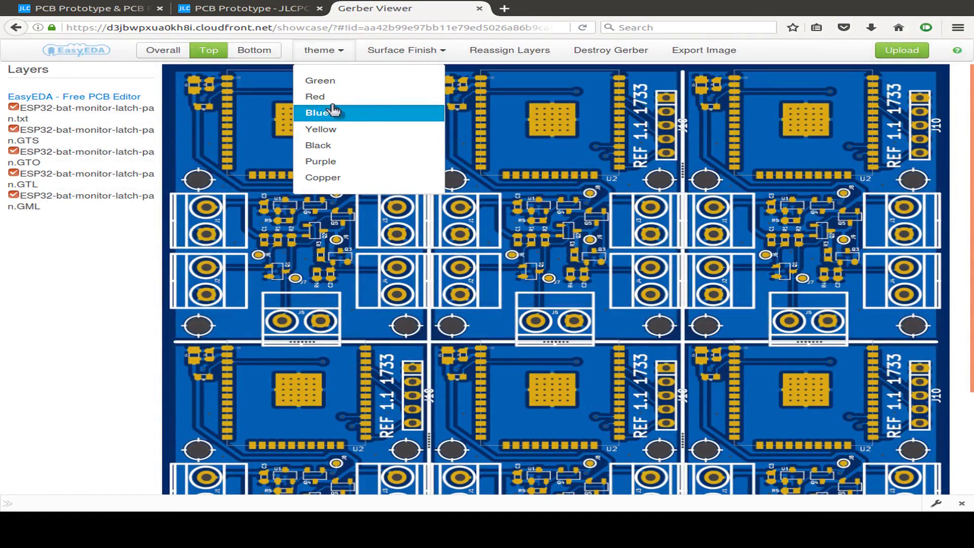
{"action": "mouse_move", "coordinate": [420, 49]}
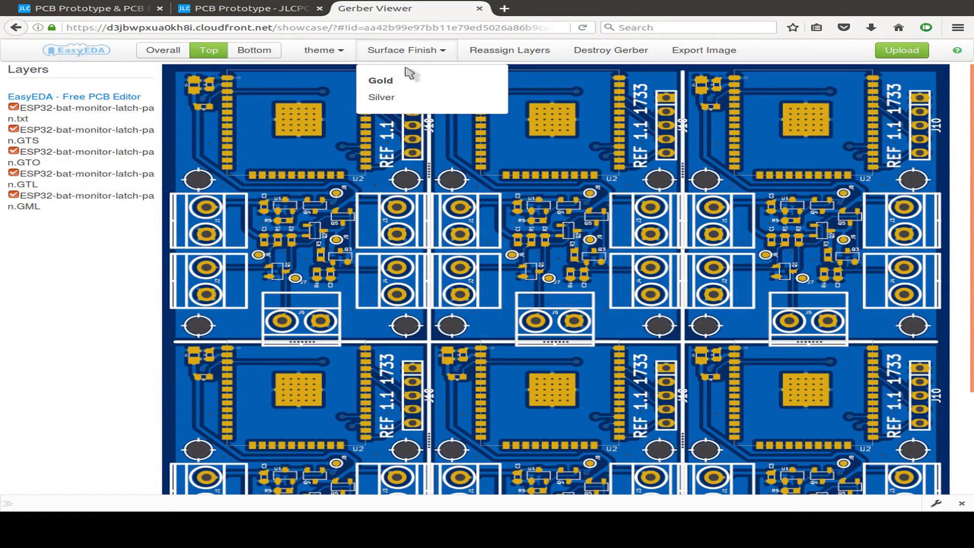
{"action": "left_click", "coordinate": [383, 99]}
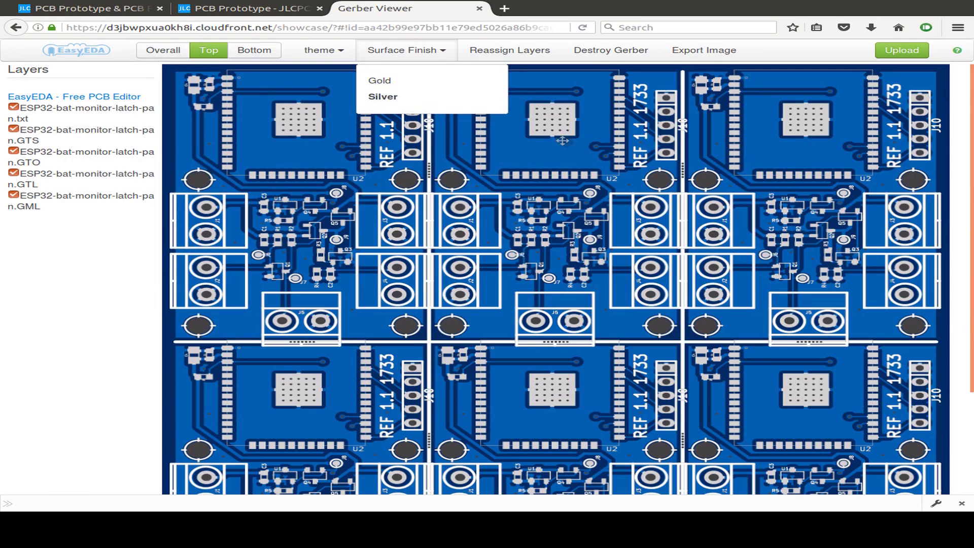
{"action": "left_click", "coordinate": [258, 52]}
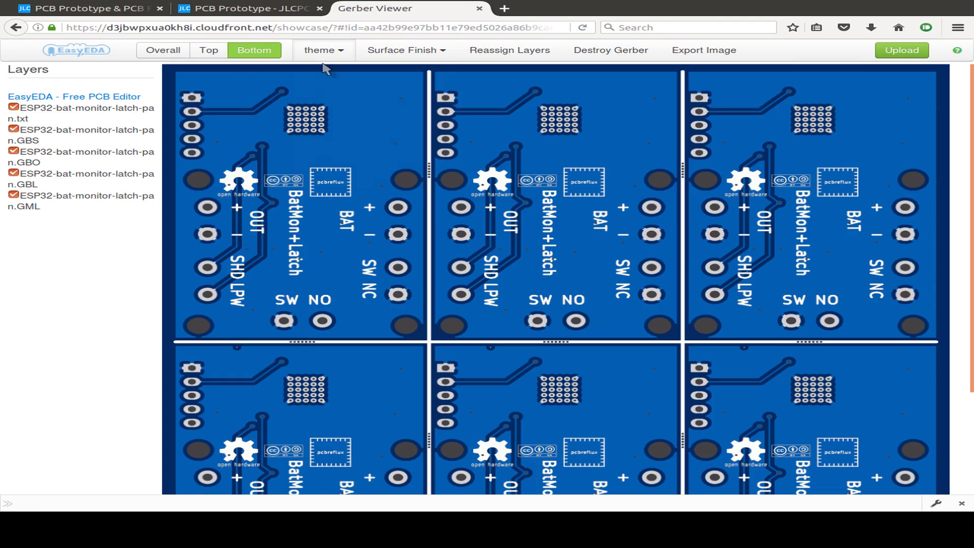
Keep the 3-4 day build time and add the $2 PCB plus $9 stencil to the cart
{"action": "left_click", "coordinate": [232, 9]}
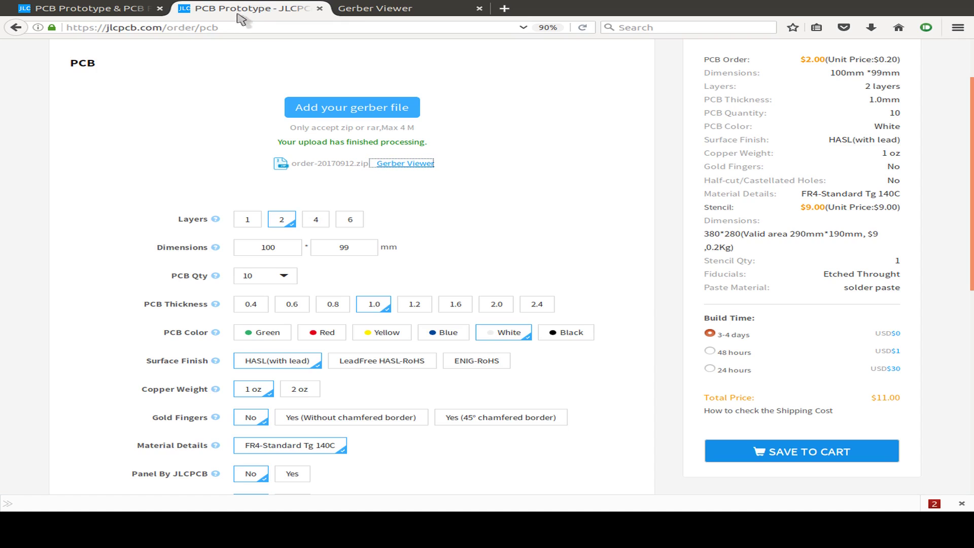
{"action": "scroll", "coordinate": [827, 469], "scroll_direction": "down", "scroll_amount": 4}
{"action": "scroll", "coordinate": [829, 218], "scroll_direction": "up", "scroll_amount": 2}
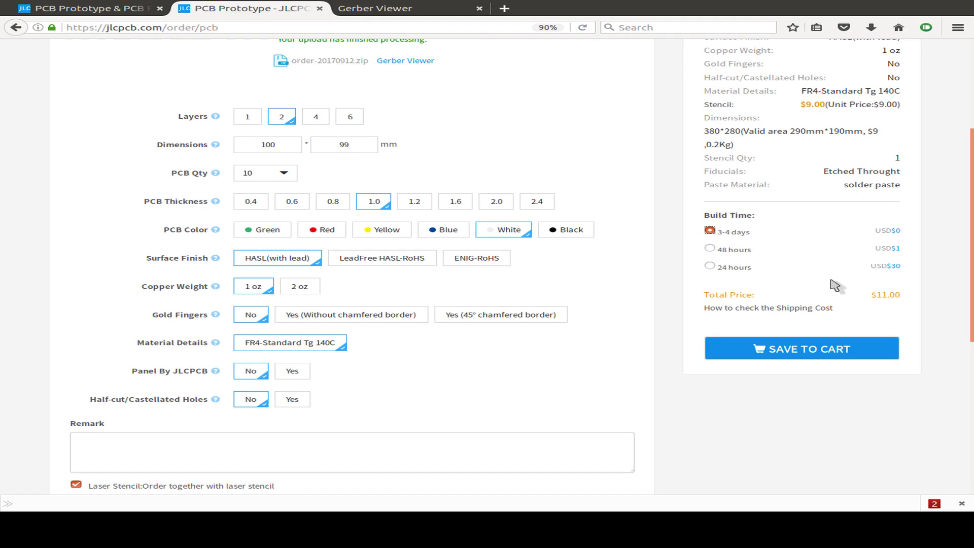
{"action": "left_click", "coordinate": [900, 271]}
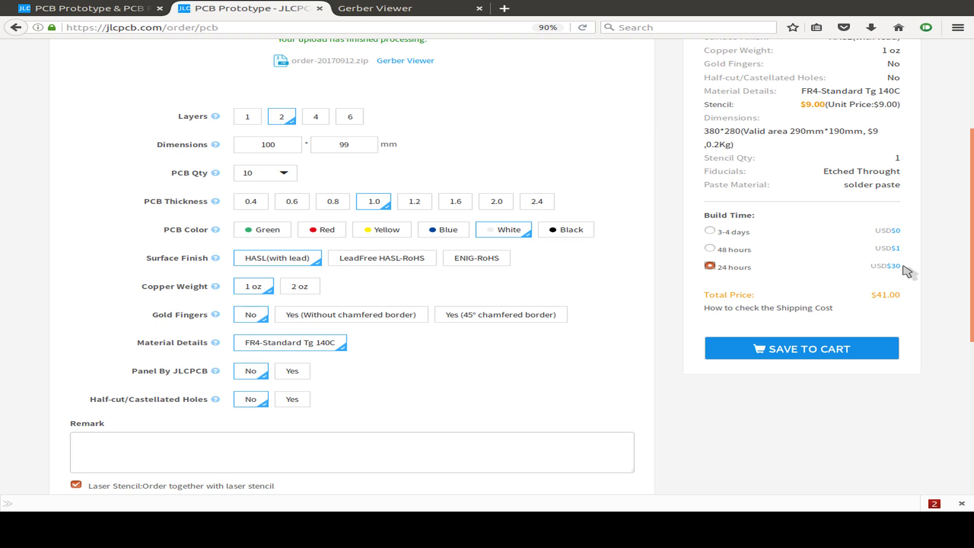
{"action": "left_click", "coordinate": [710, 231]}
{"action": "scroll", "coordinate": [846, 169], "scroll_direction": "up", "scroll_amount": 3}
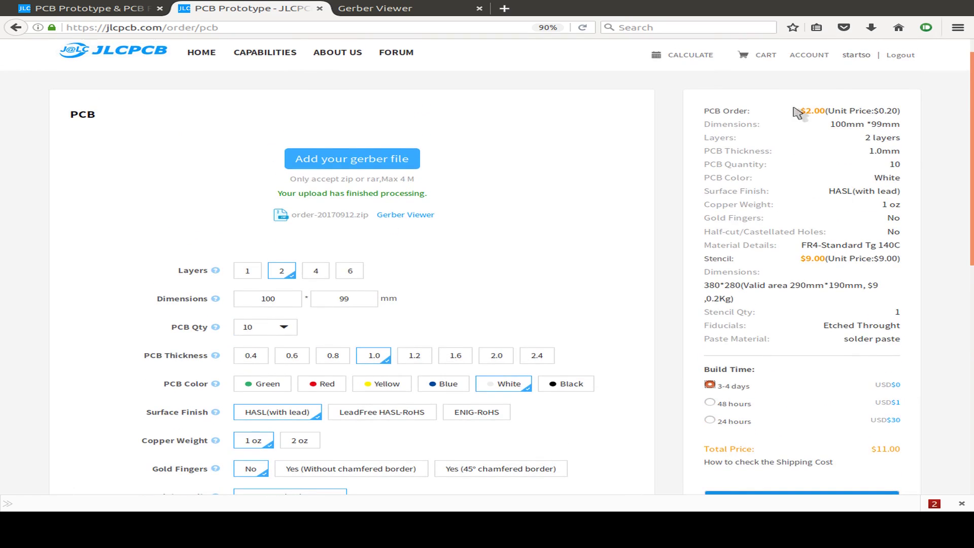
{"action": "scroll", "coordinate": [874, 280], "scroll_direction": "down", "scroll_amount": 3}
{"action": "left_click", "coordinate": [823, 375]}
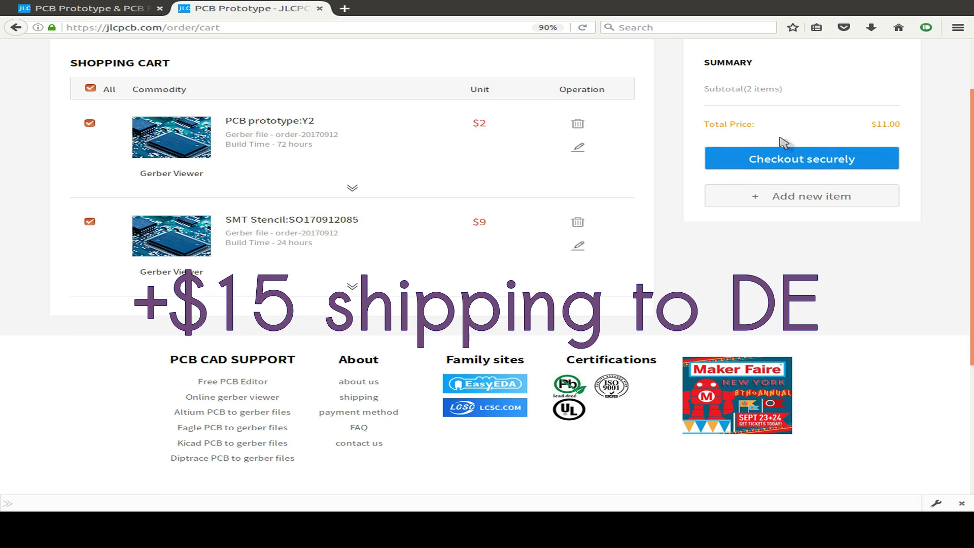